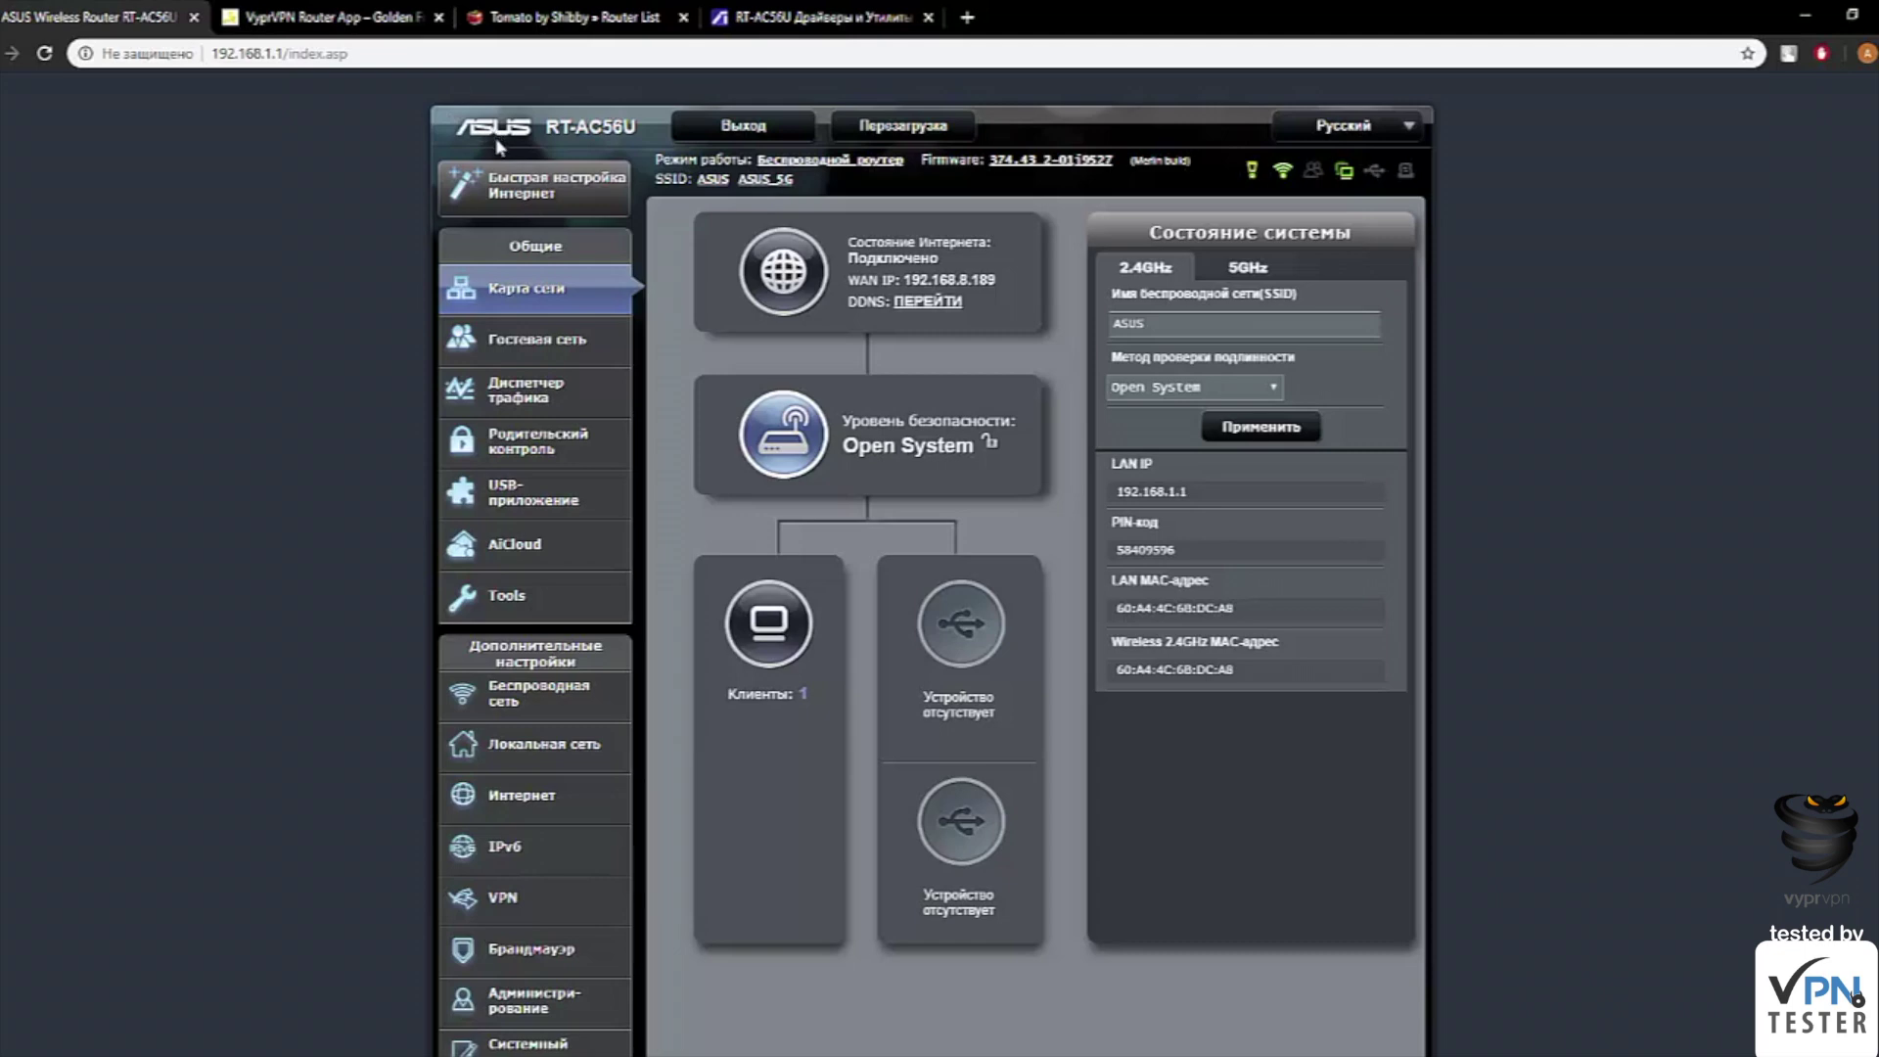
# Find and highlight the Asus RT-AC56U entry in Tomato's router list
pyautogui.click(604, 20)
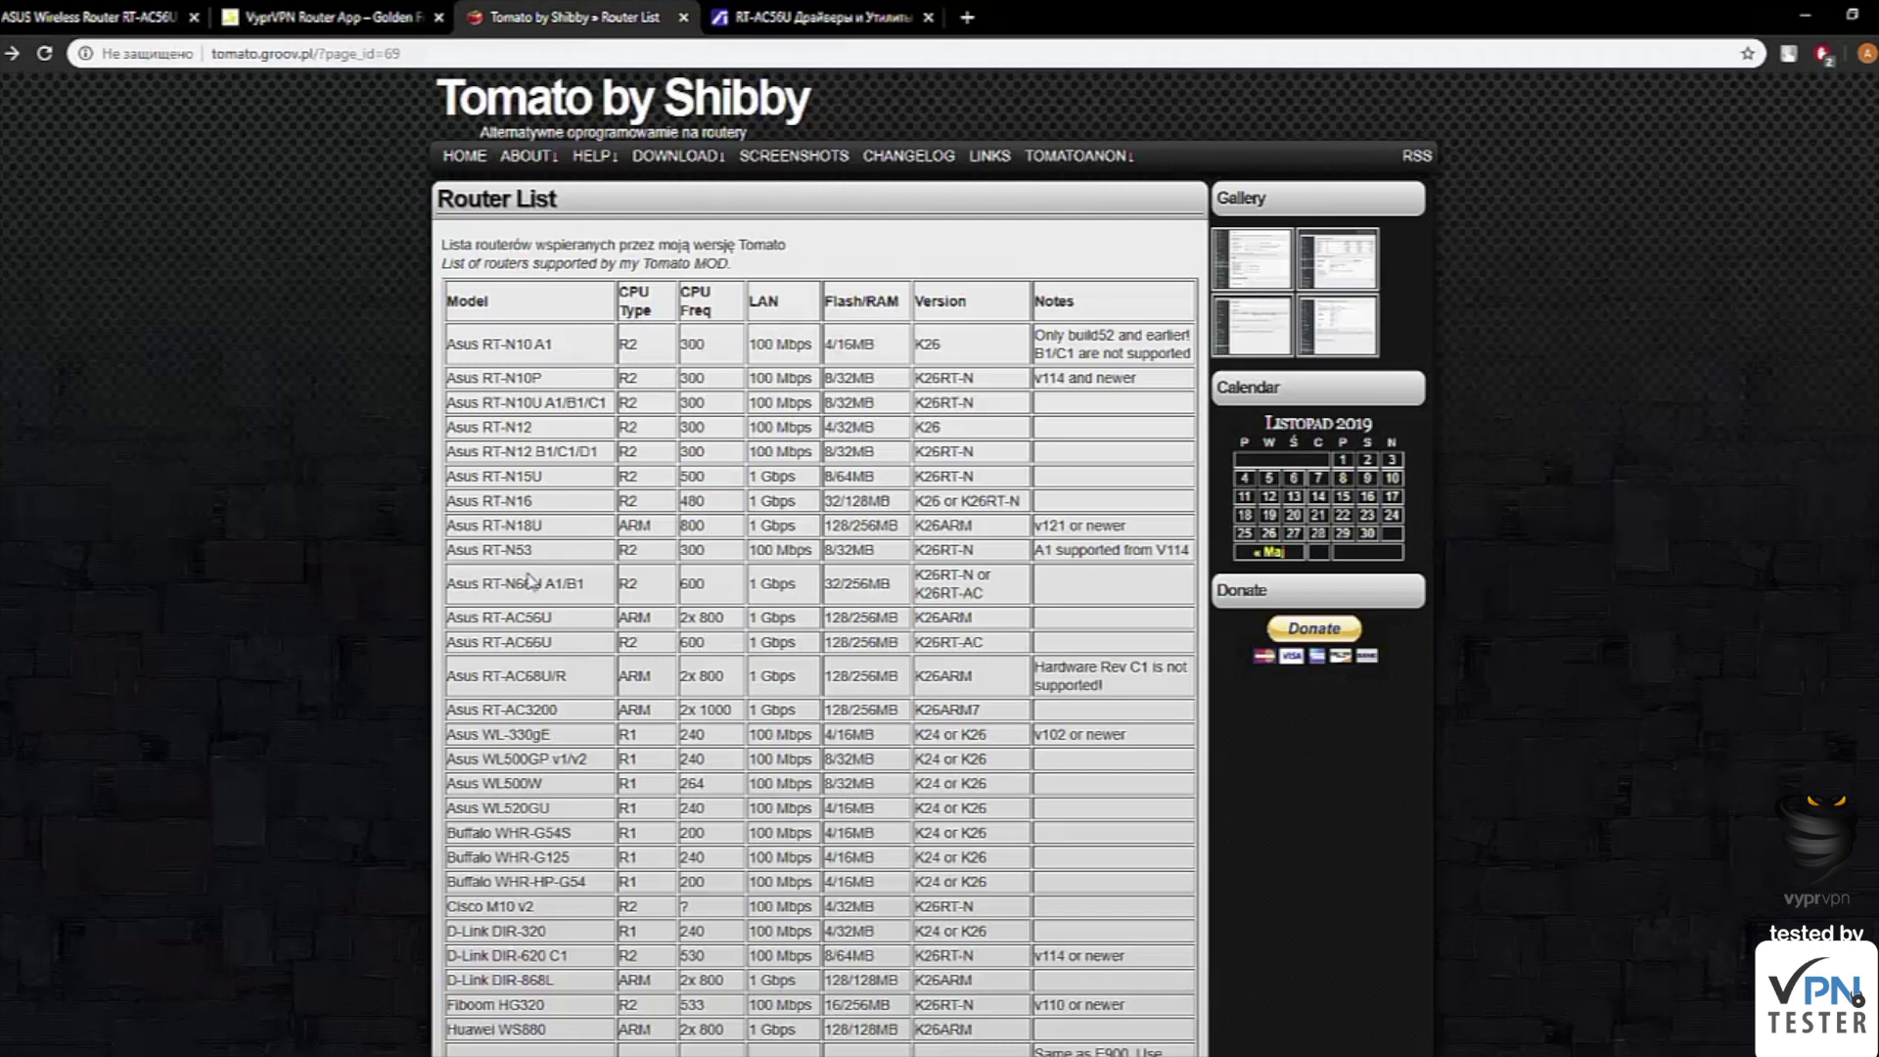
pyautogui.moveTo(548, 616); pyautogui.dragTo(450, 618)
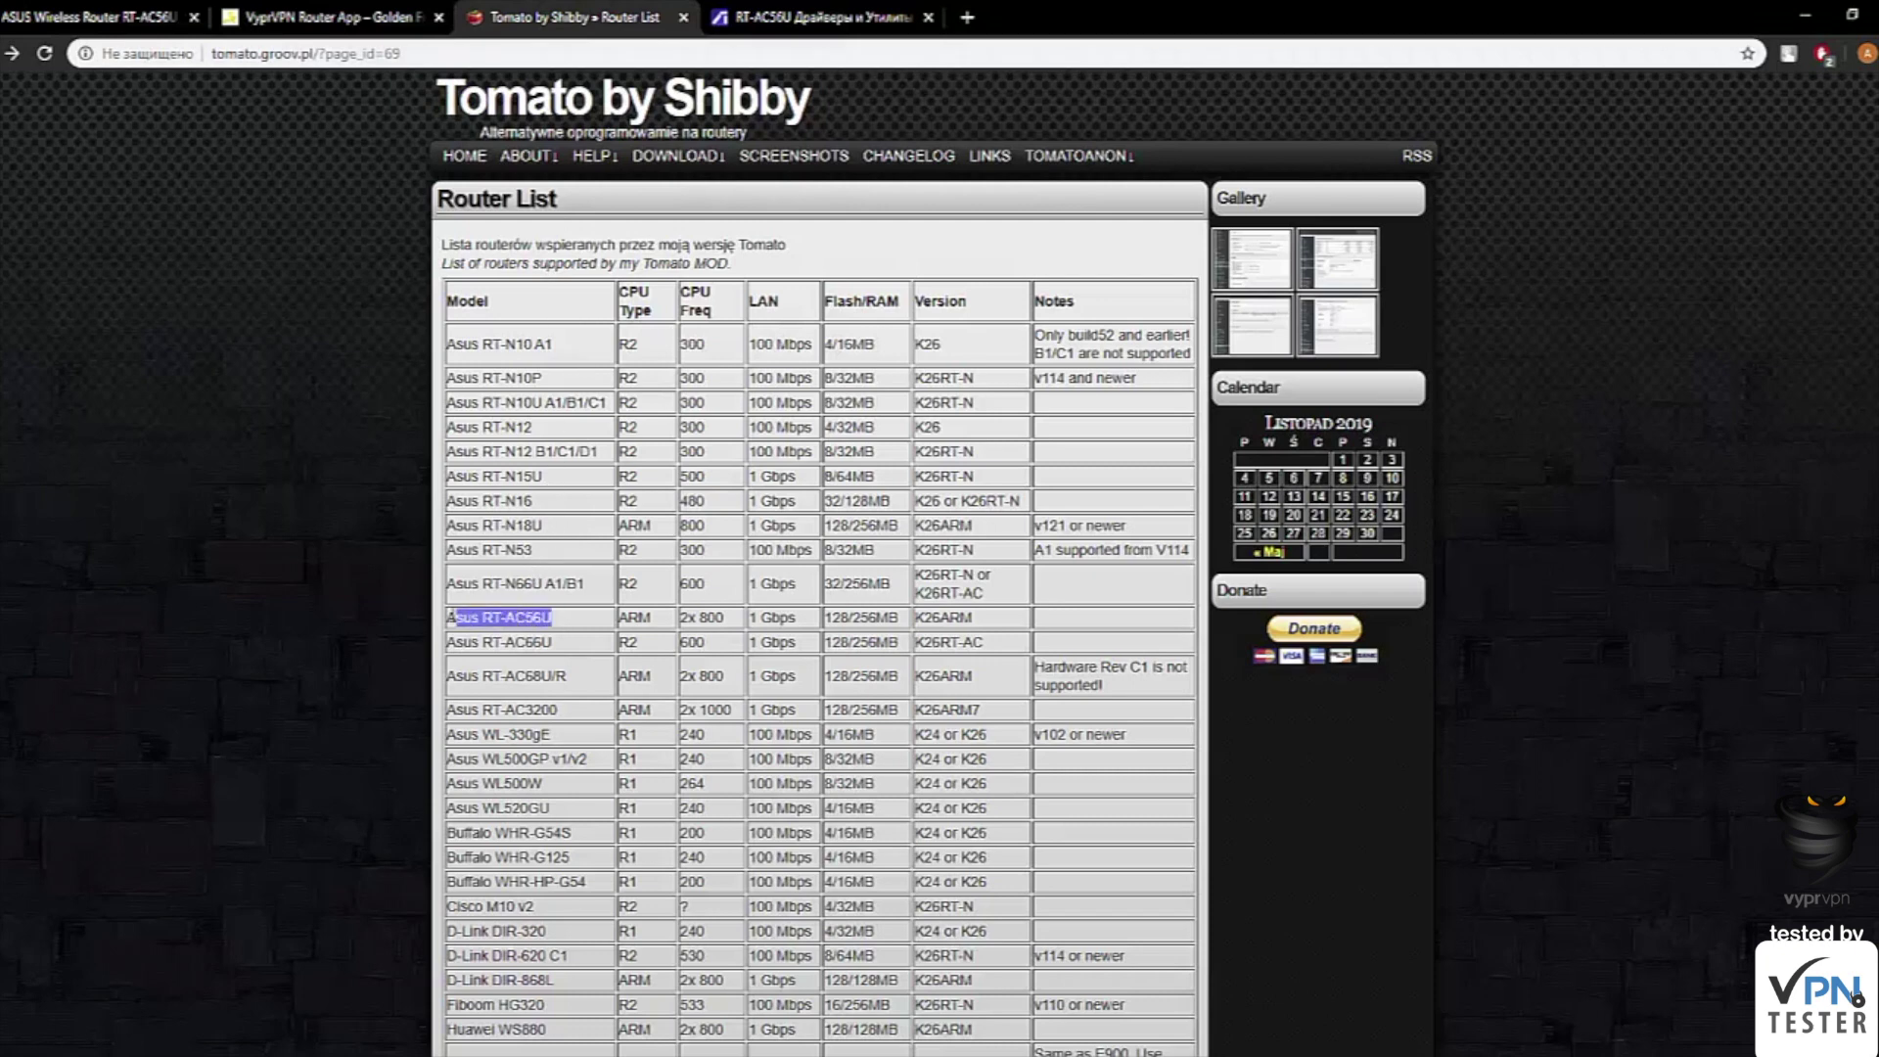
pyautogui.click(457, 617)
pyautogui.moveTo(448, 617); pyautogui.dragTo(554, 618)
# Mark K26ARM as the RT-AC56U build and open the K26ARM firmware download directory
pyautogui.moveTo(916, 618); pyautogui.dragTo(988, 625)
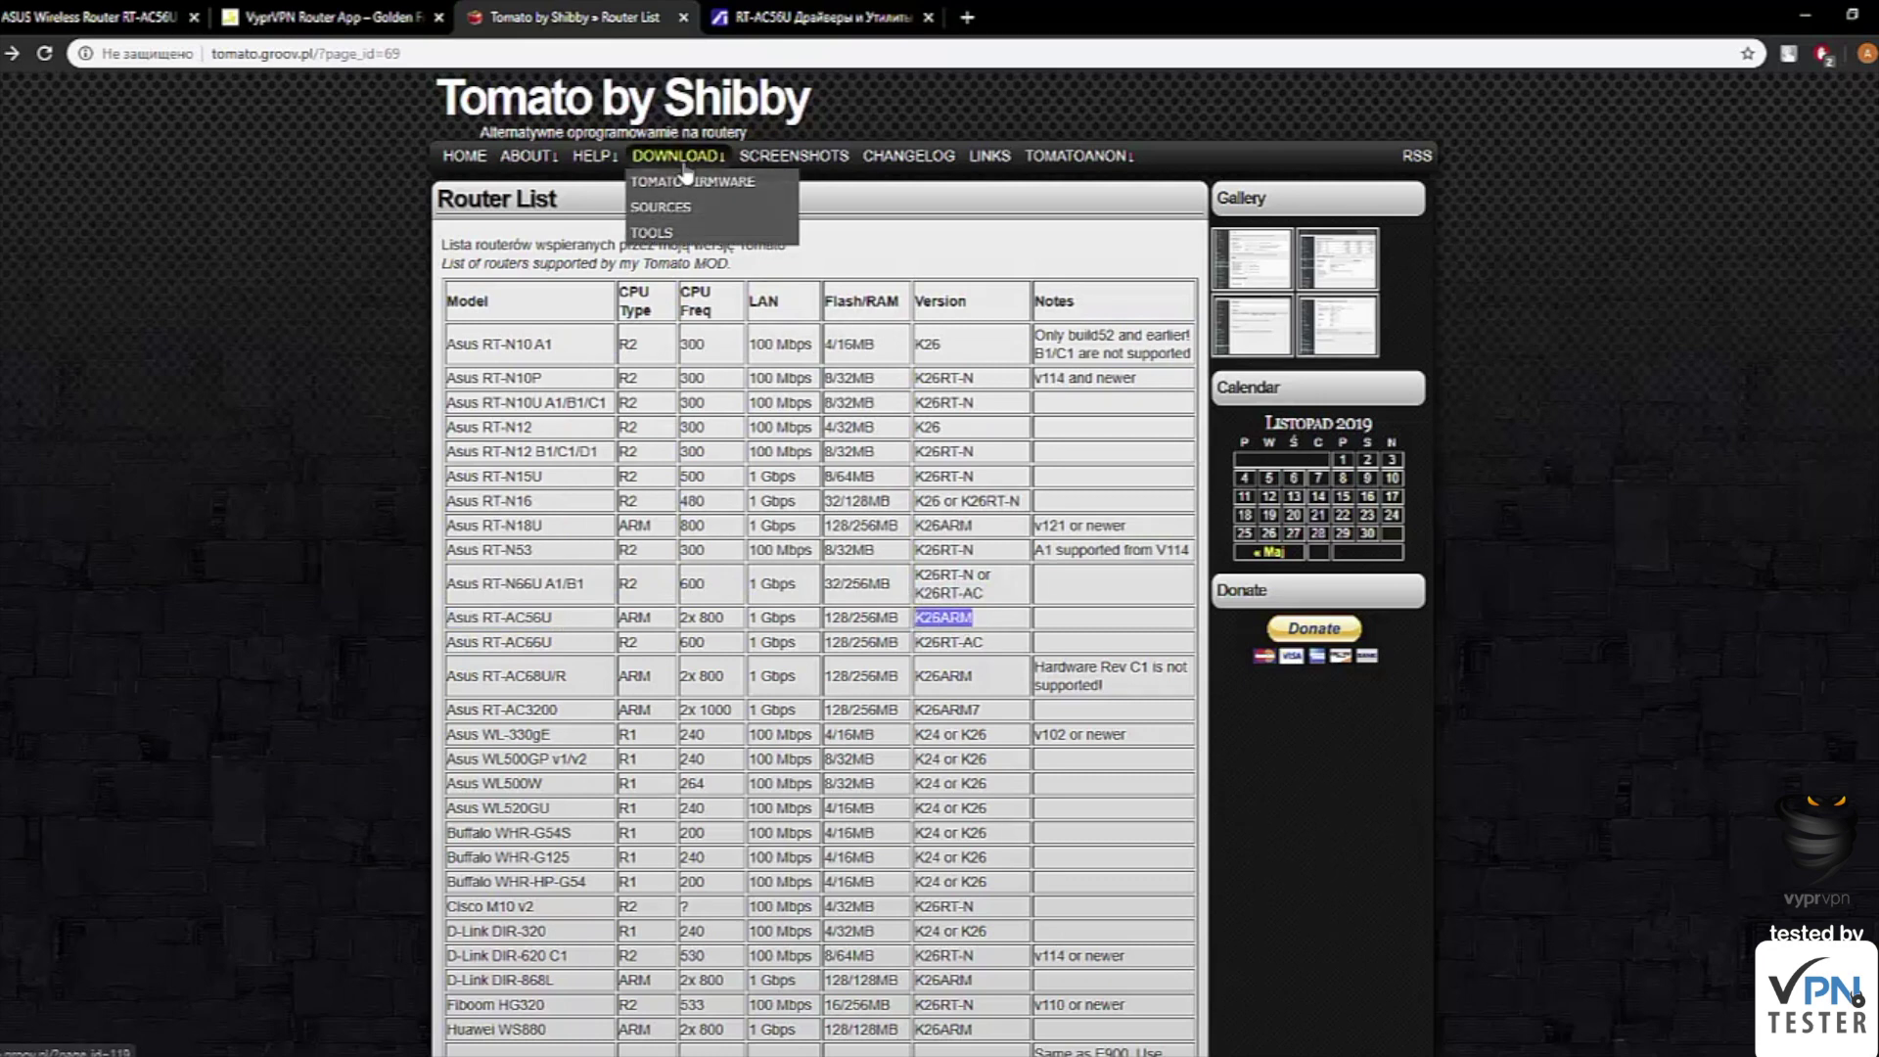
pyautogui.moveTo(678, 155)
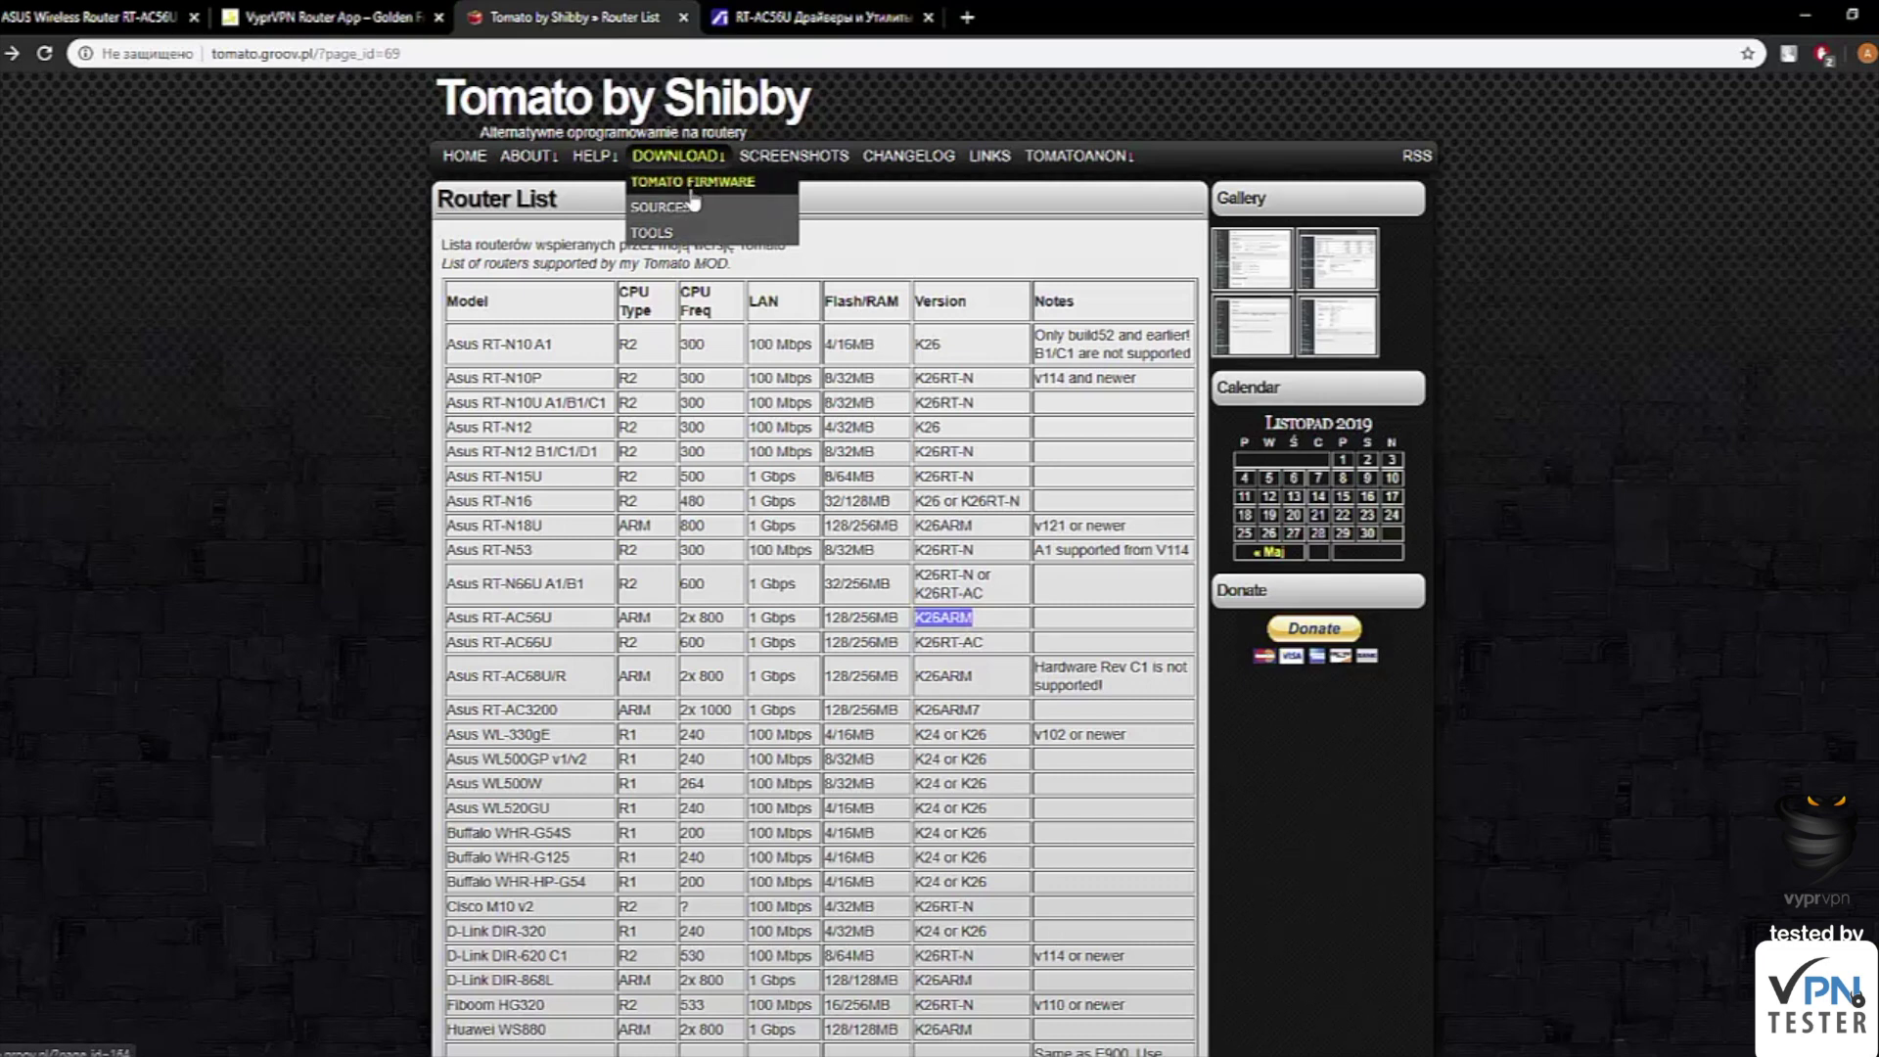
pyautogui.click(692, 190)
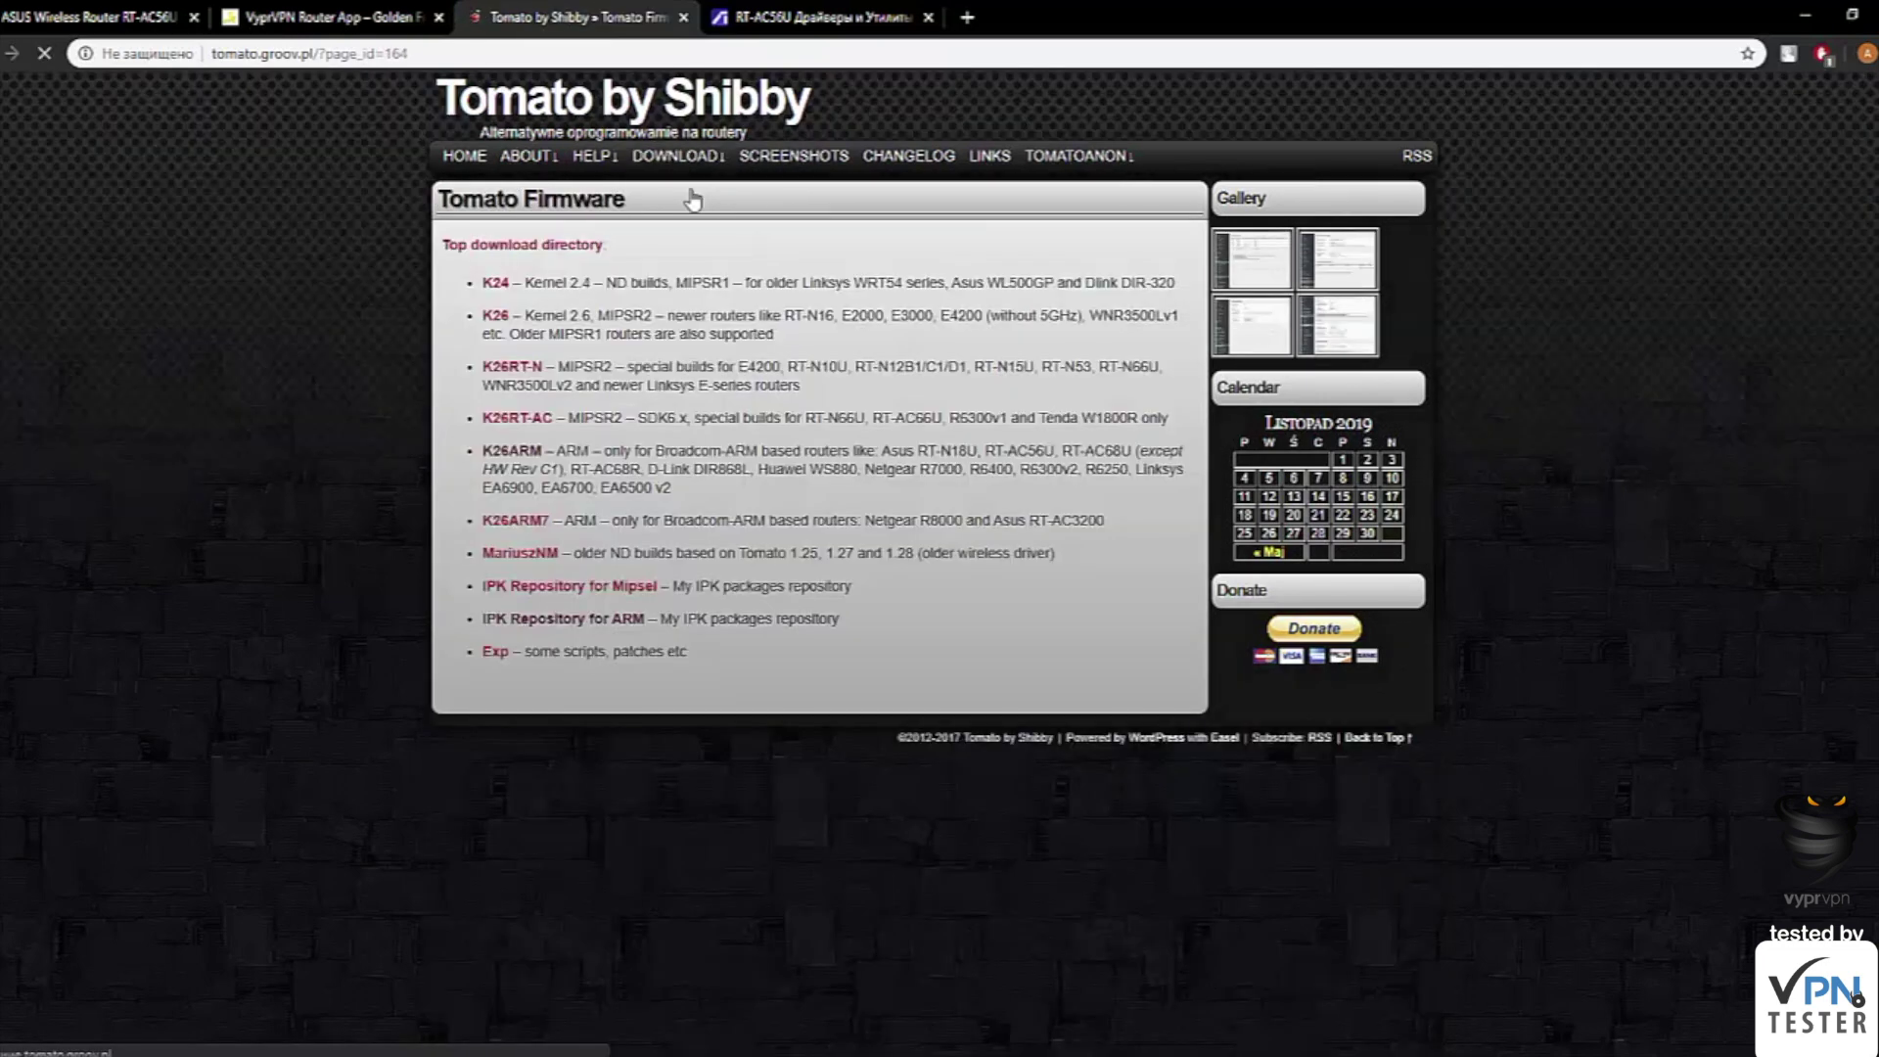
pyautogui.click(496, 464)
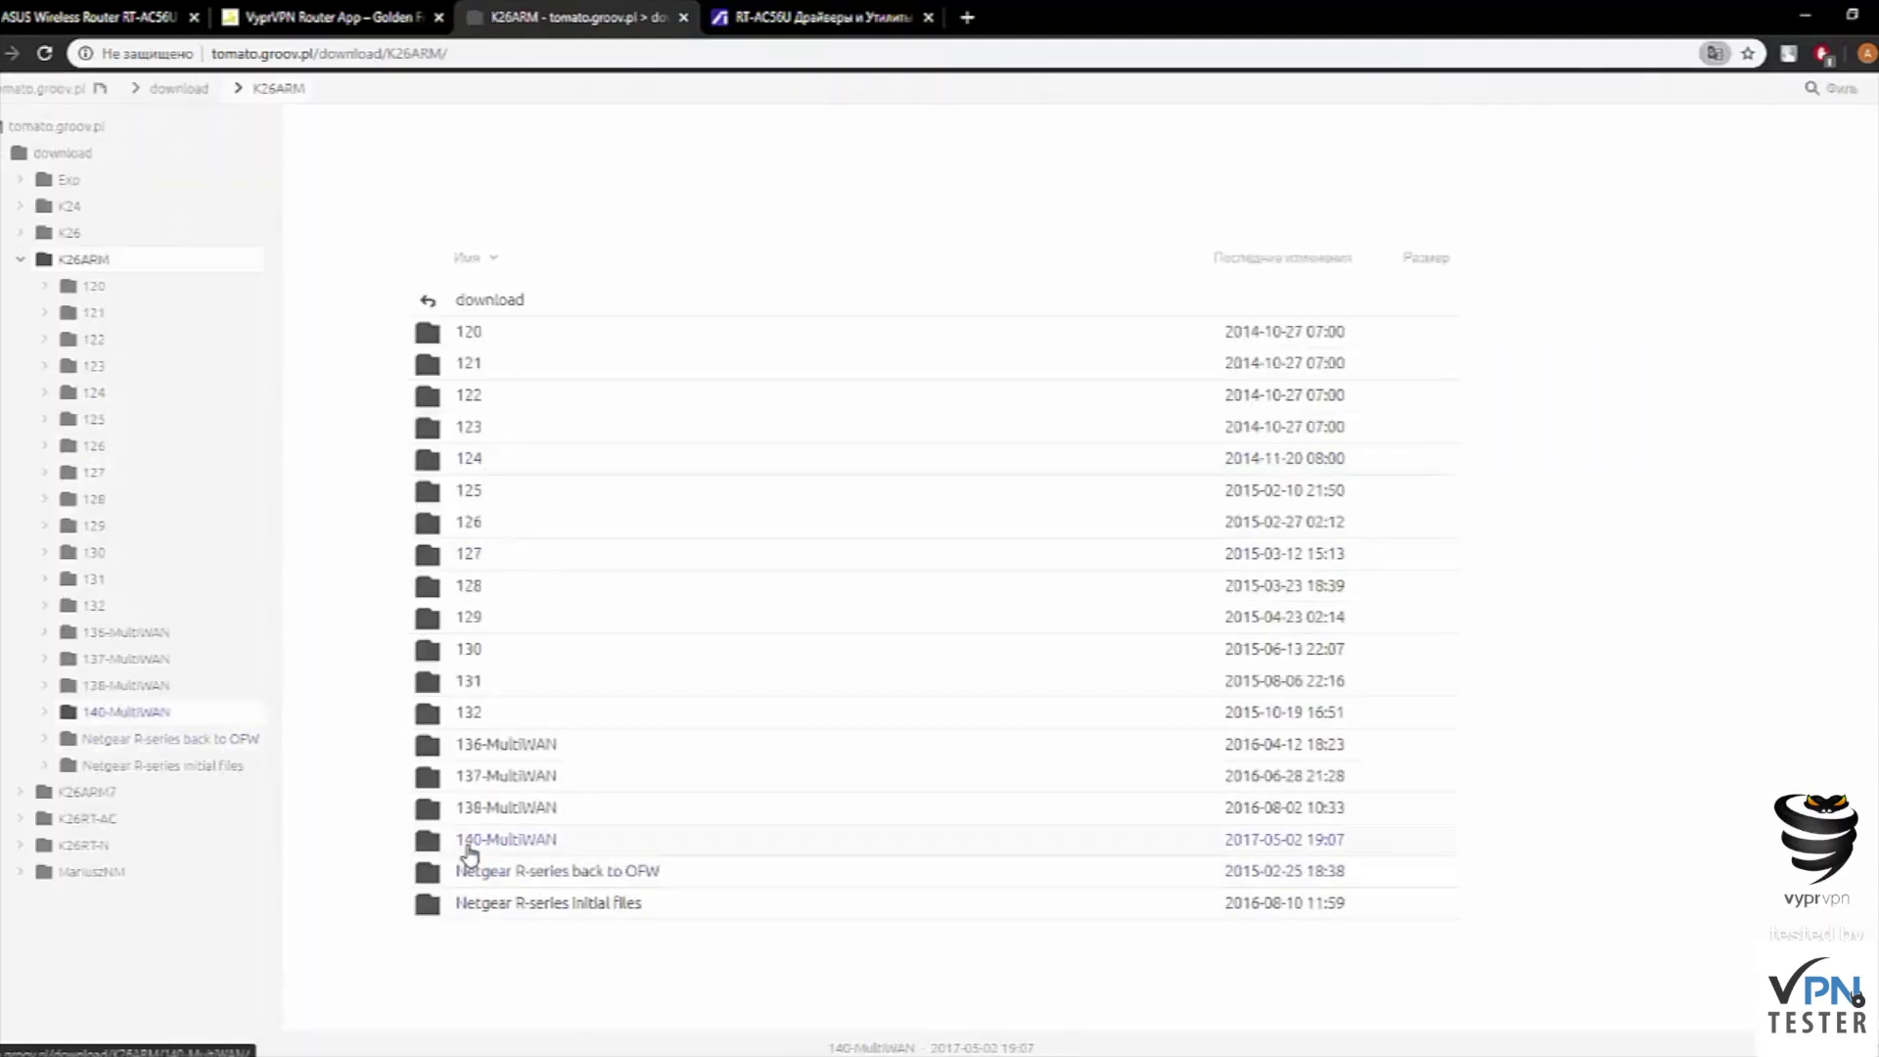
# Download tomato-RT-AC56U-ARM--140-AIO-64K.zip from the 140-MultiWAN folder
pyautogui.click(470, 854)
pyautogui.scroll(-5, 833, 802)
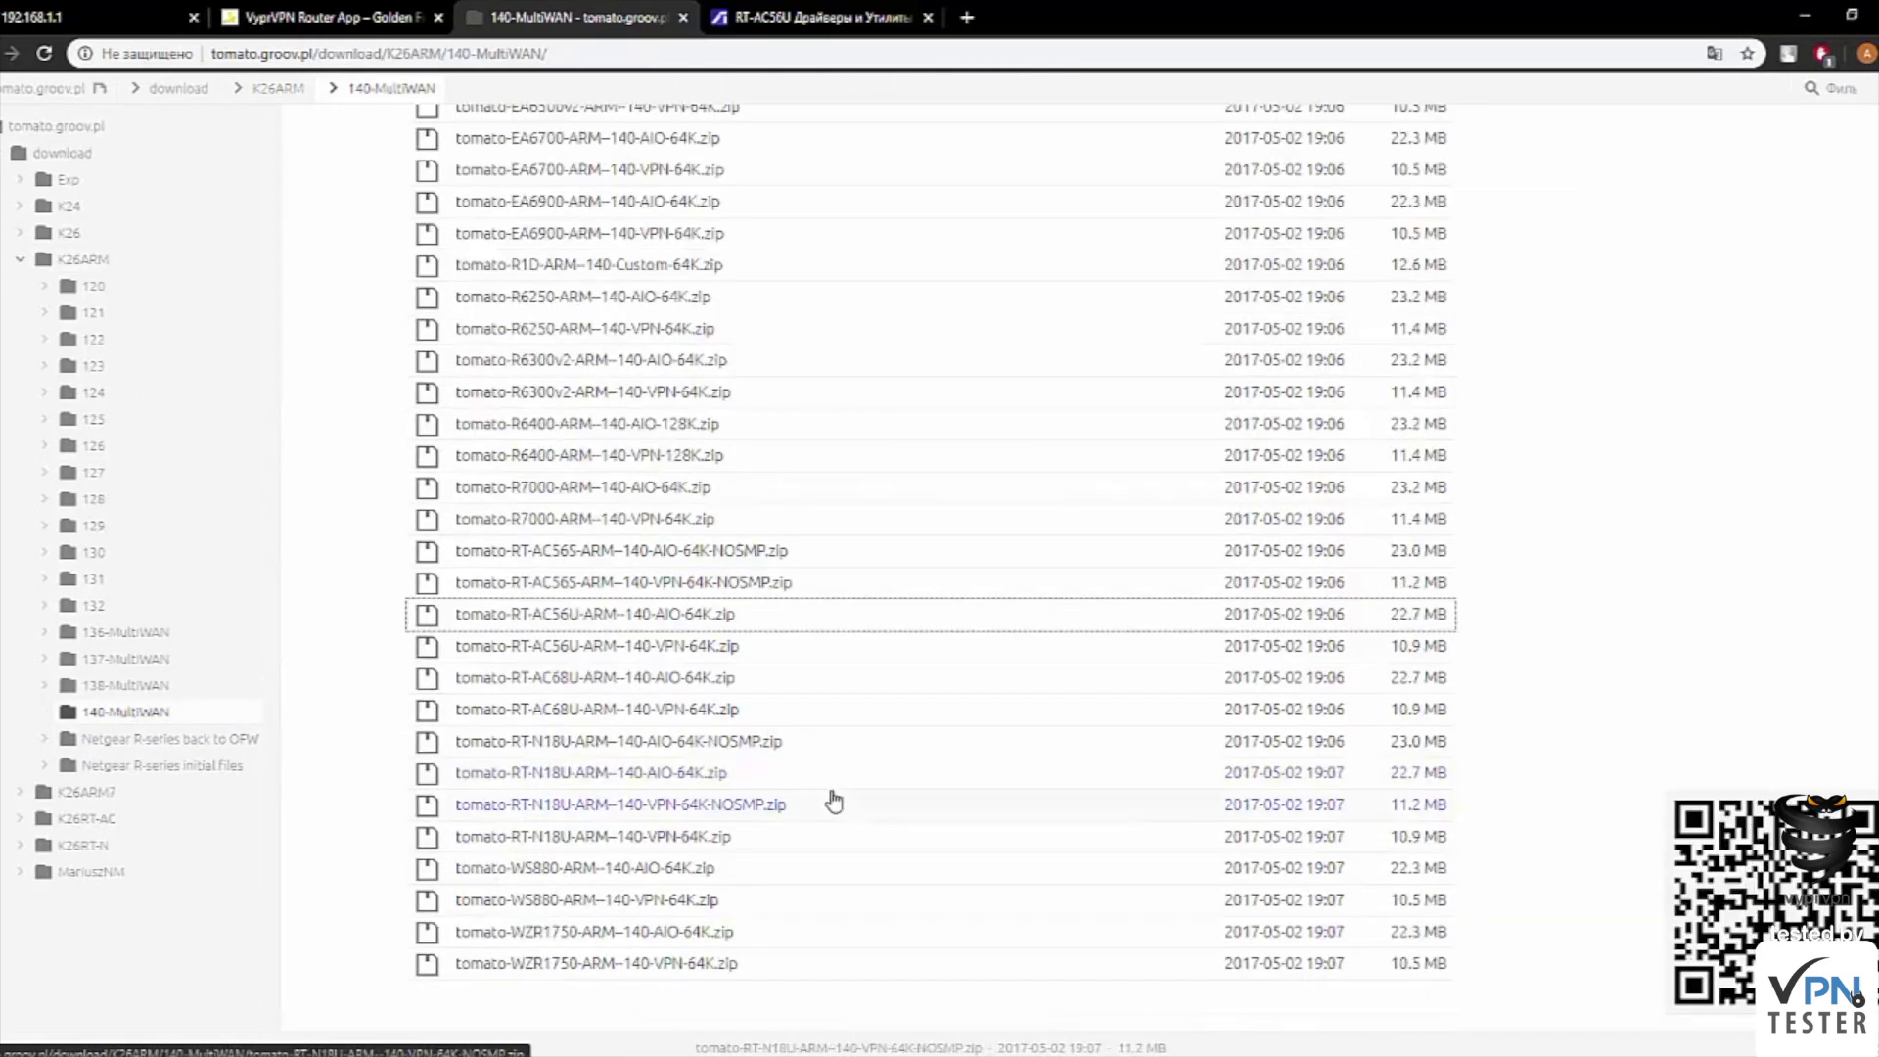
pyautogui.click(673, 617)
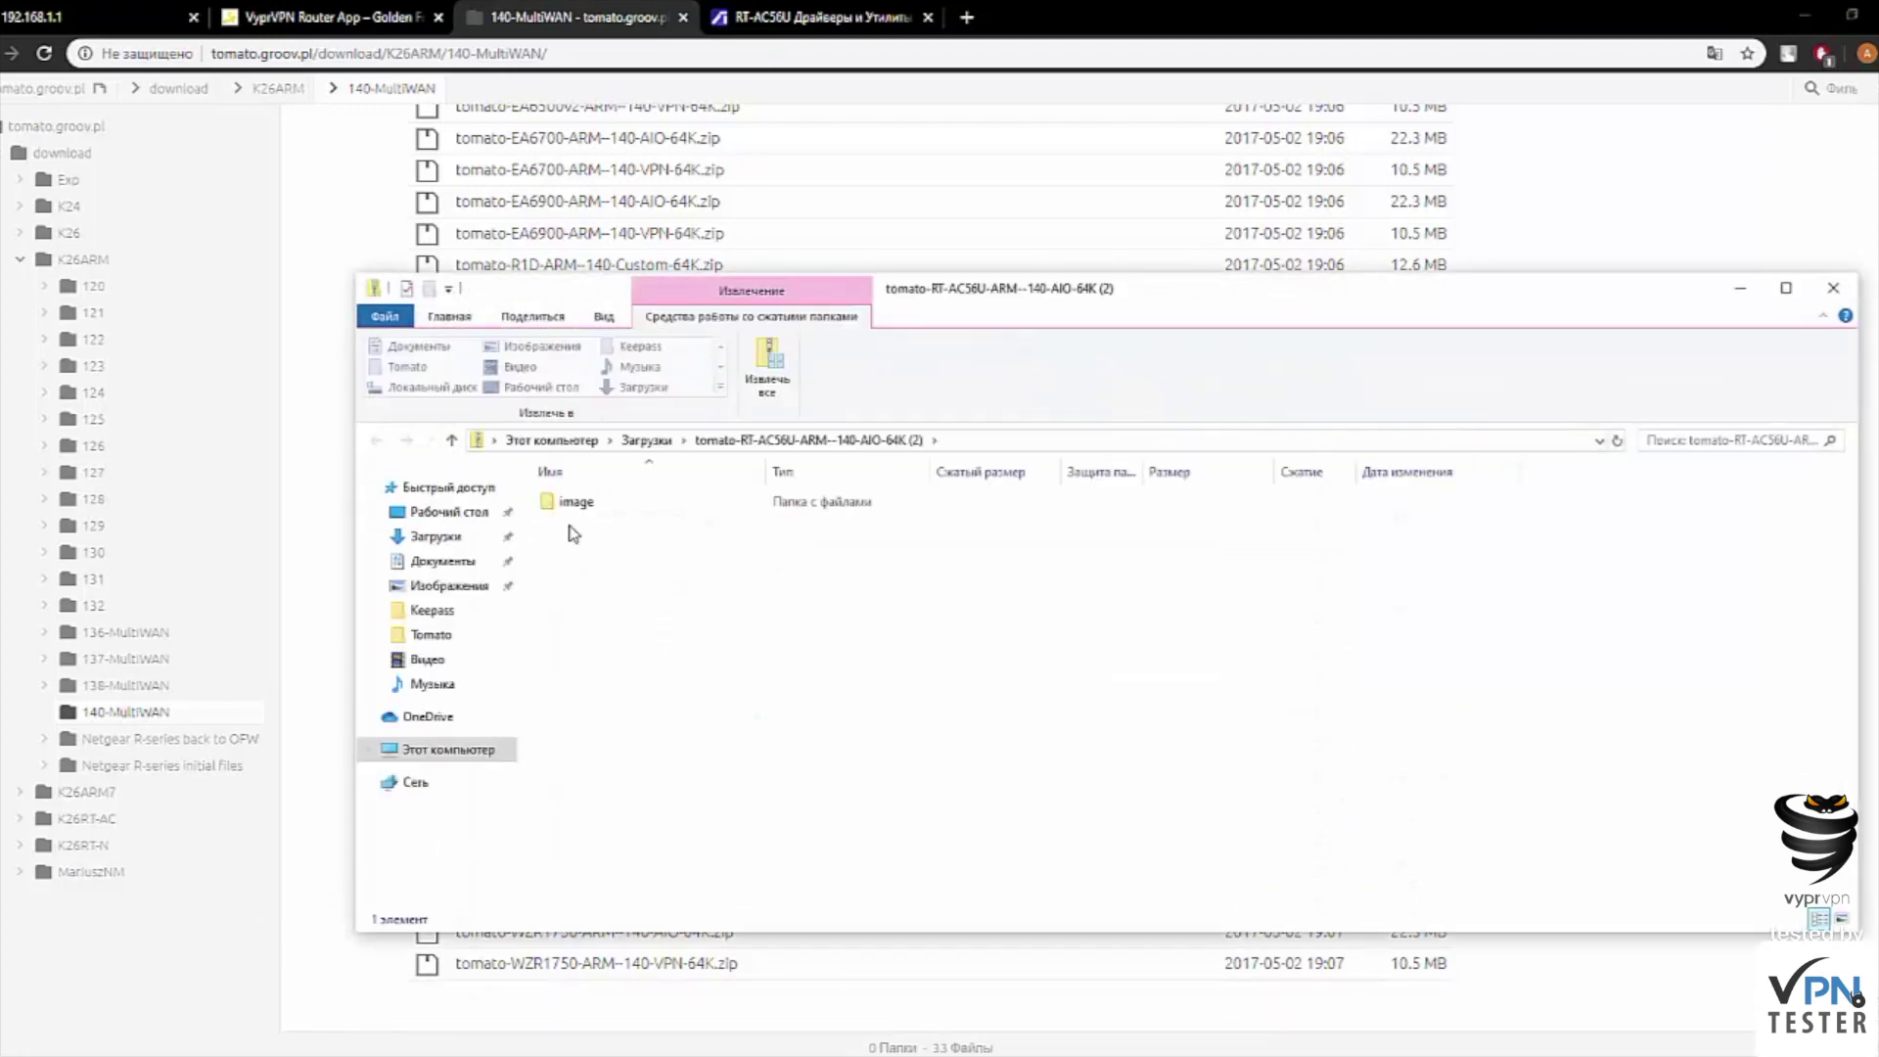
# Paste the archive's RT-AC56U .trx image into Desktop\Tomato, then close Explorer
pyautogui.doubleClick(577, 502)
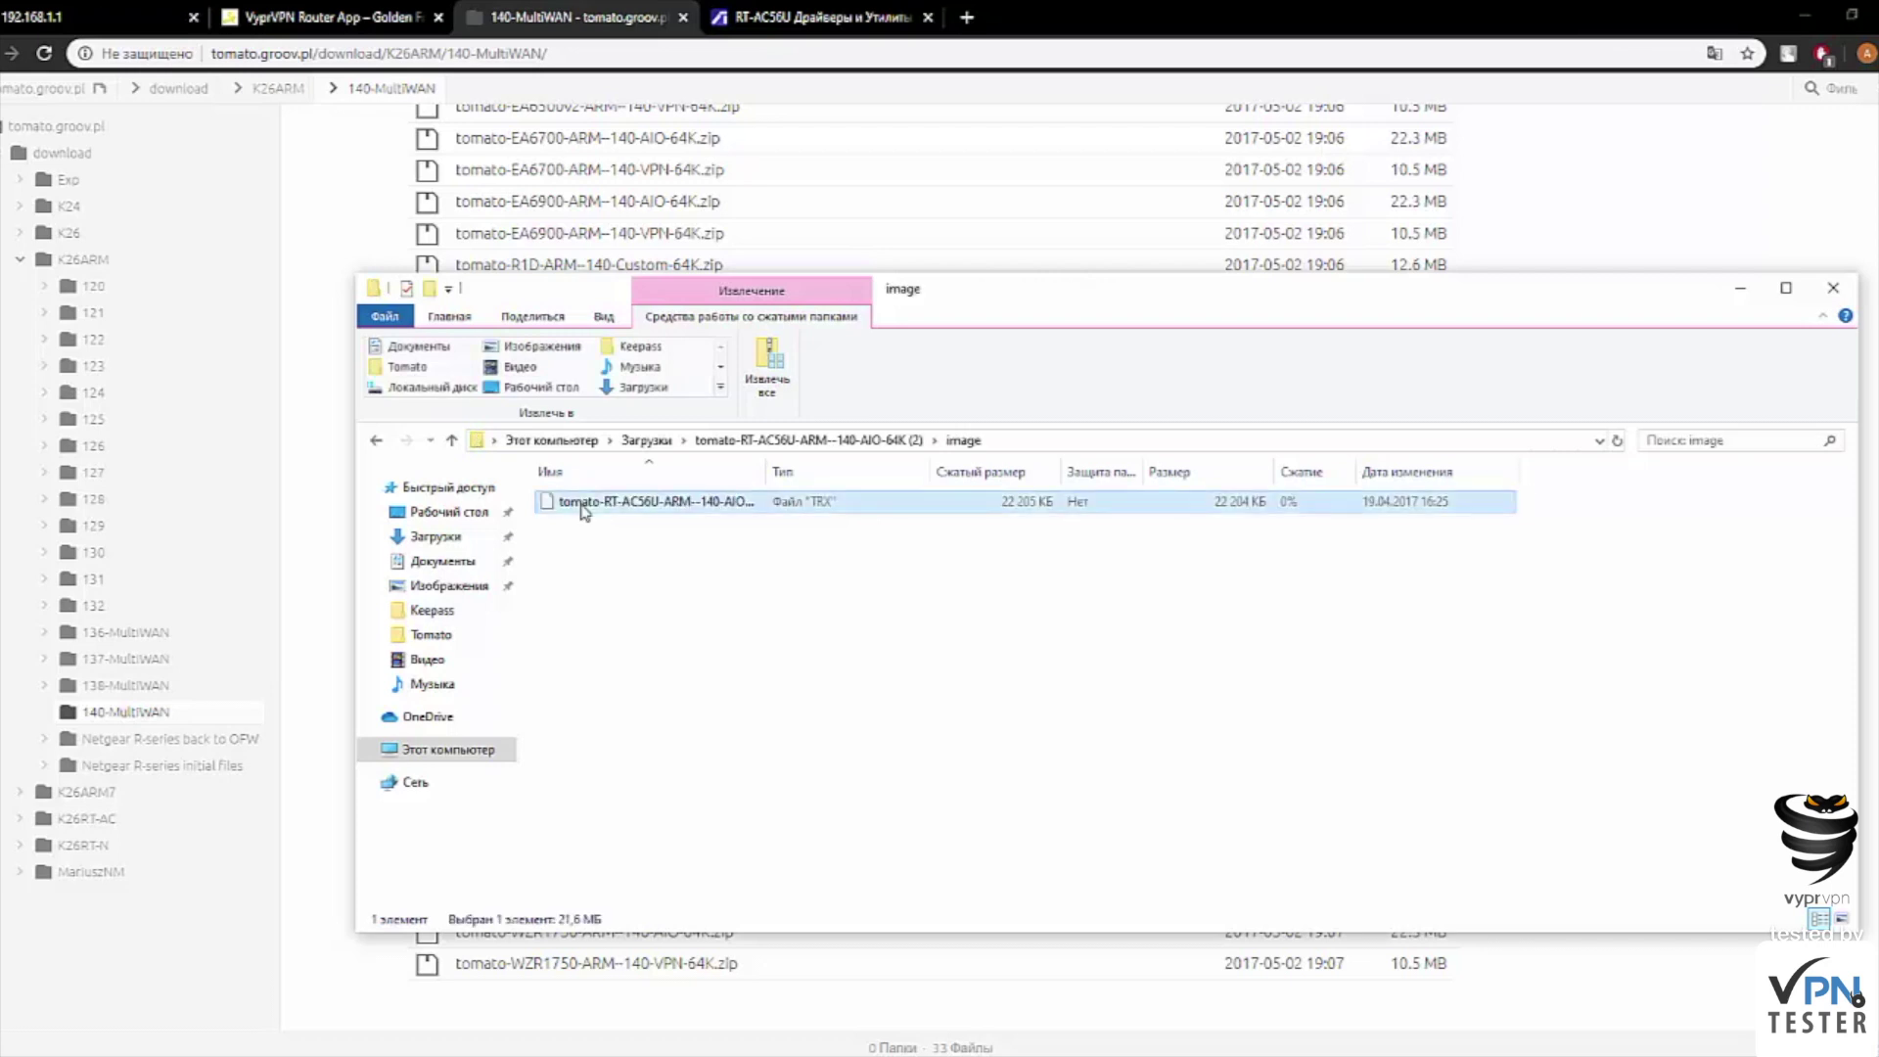
pyautogui.click(430, 609)
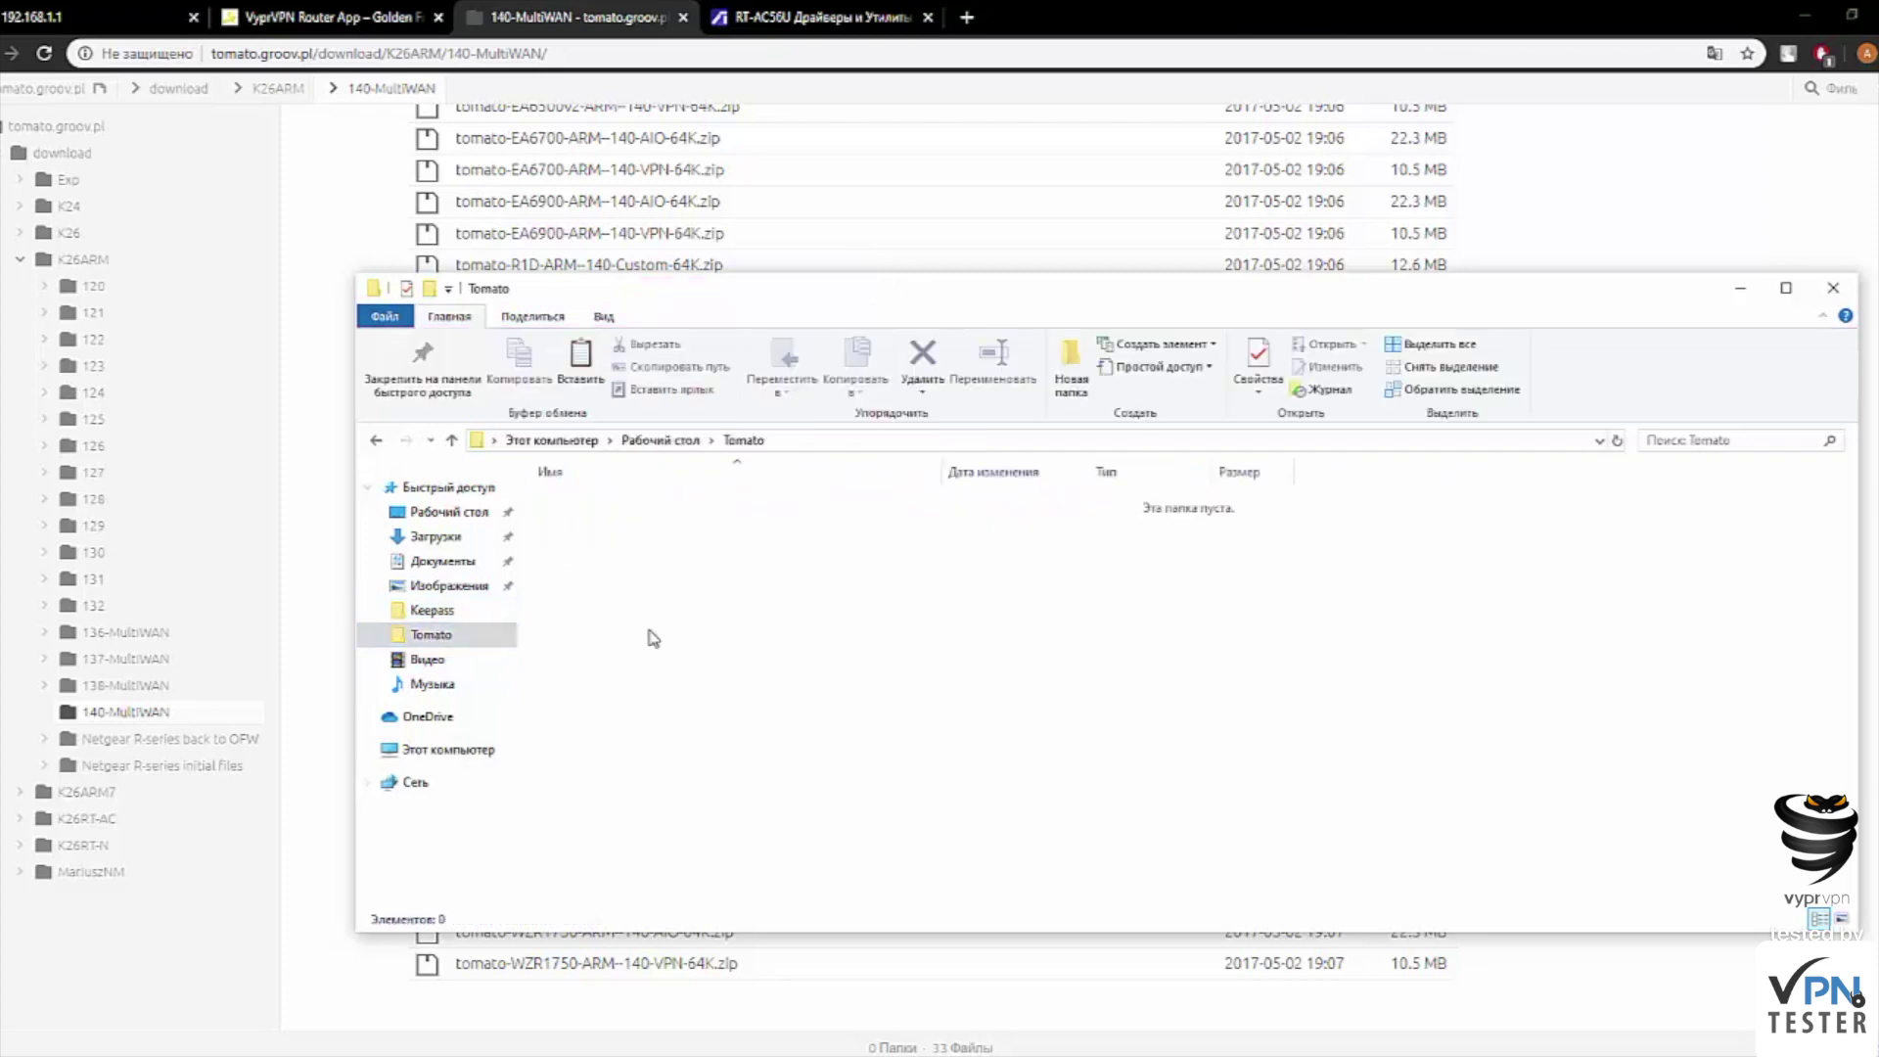
pyautogui.hotkey('ctrl', 'v')
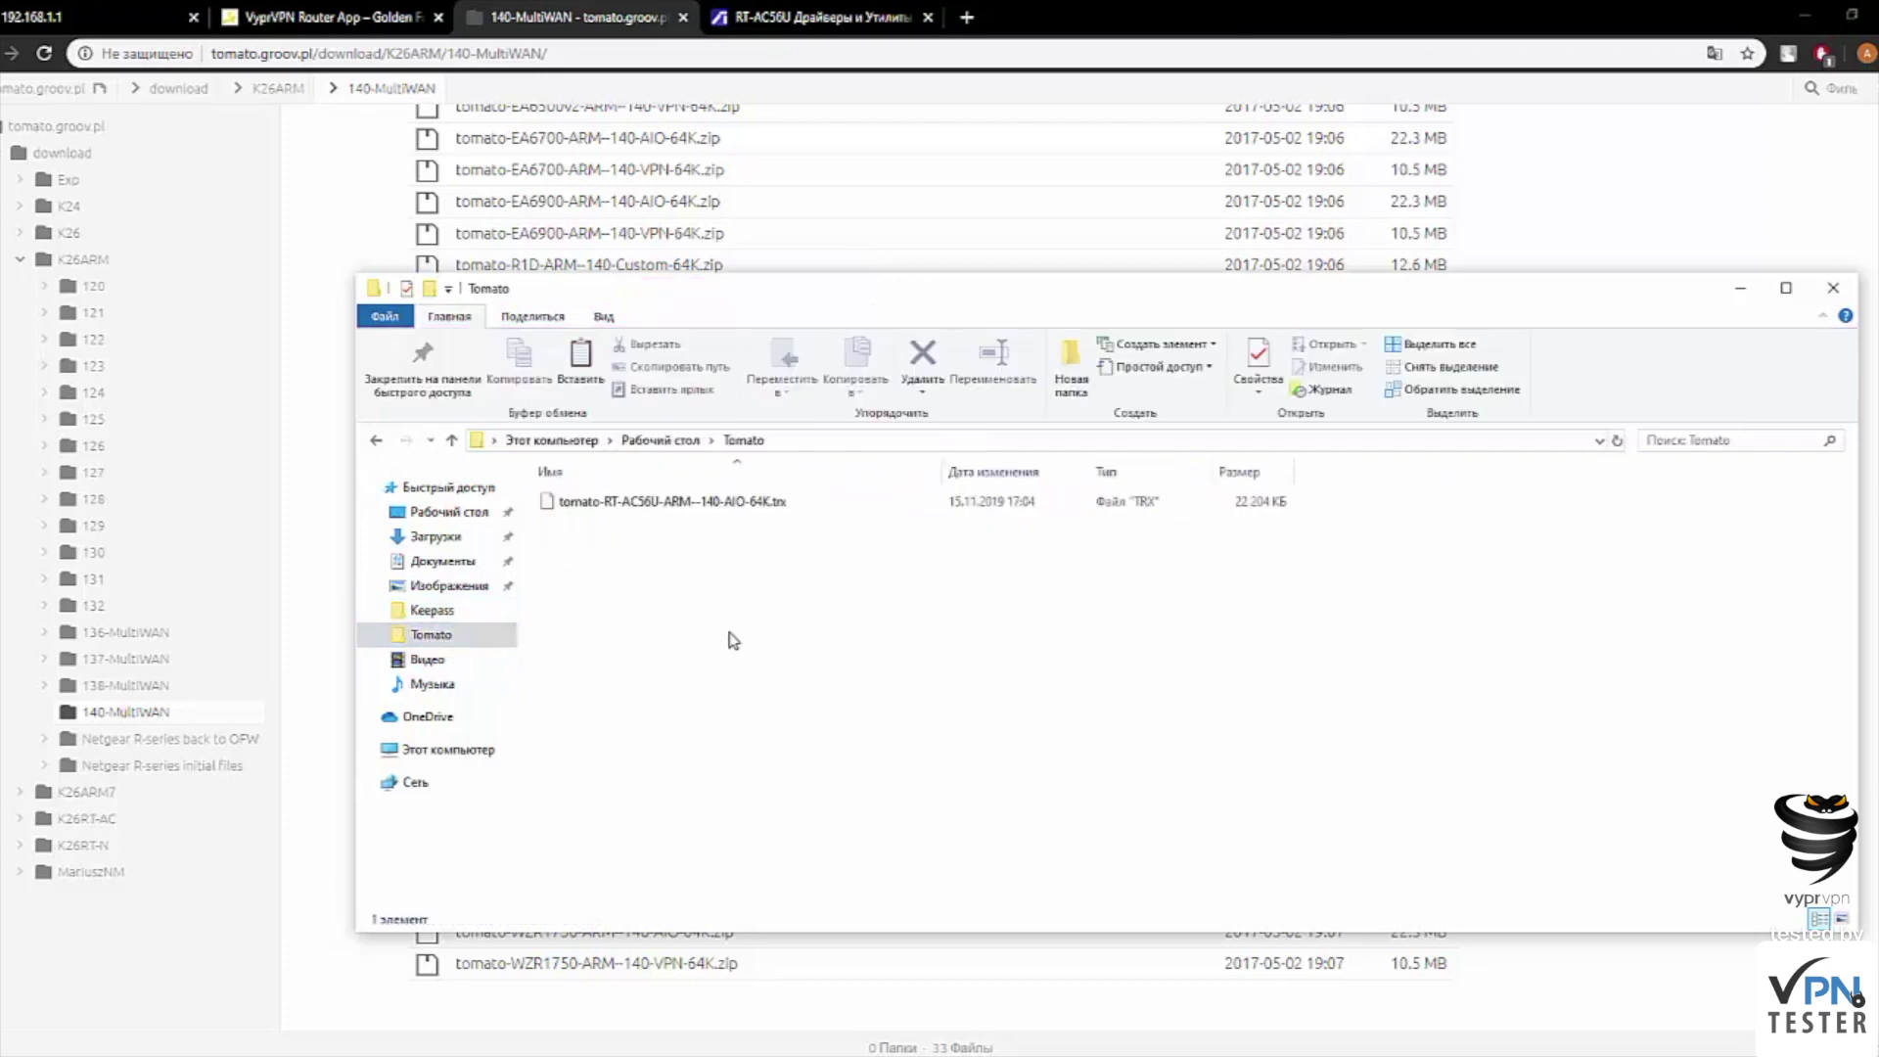
pyautogui.click(1832, 289)
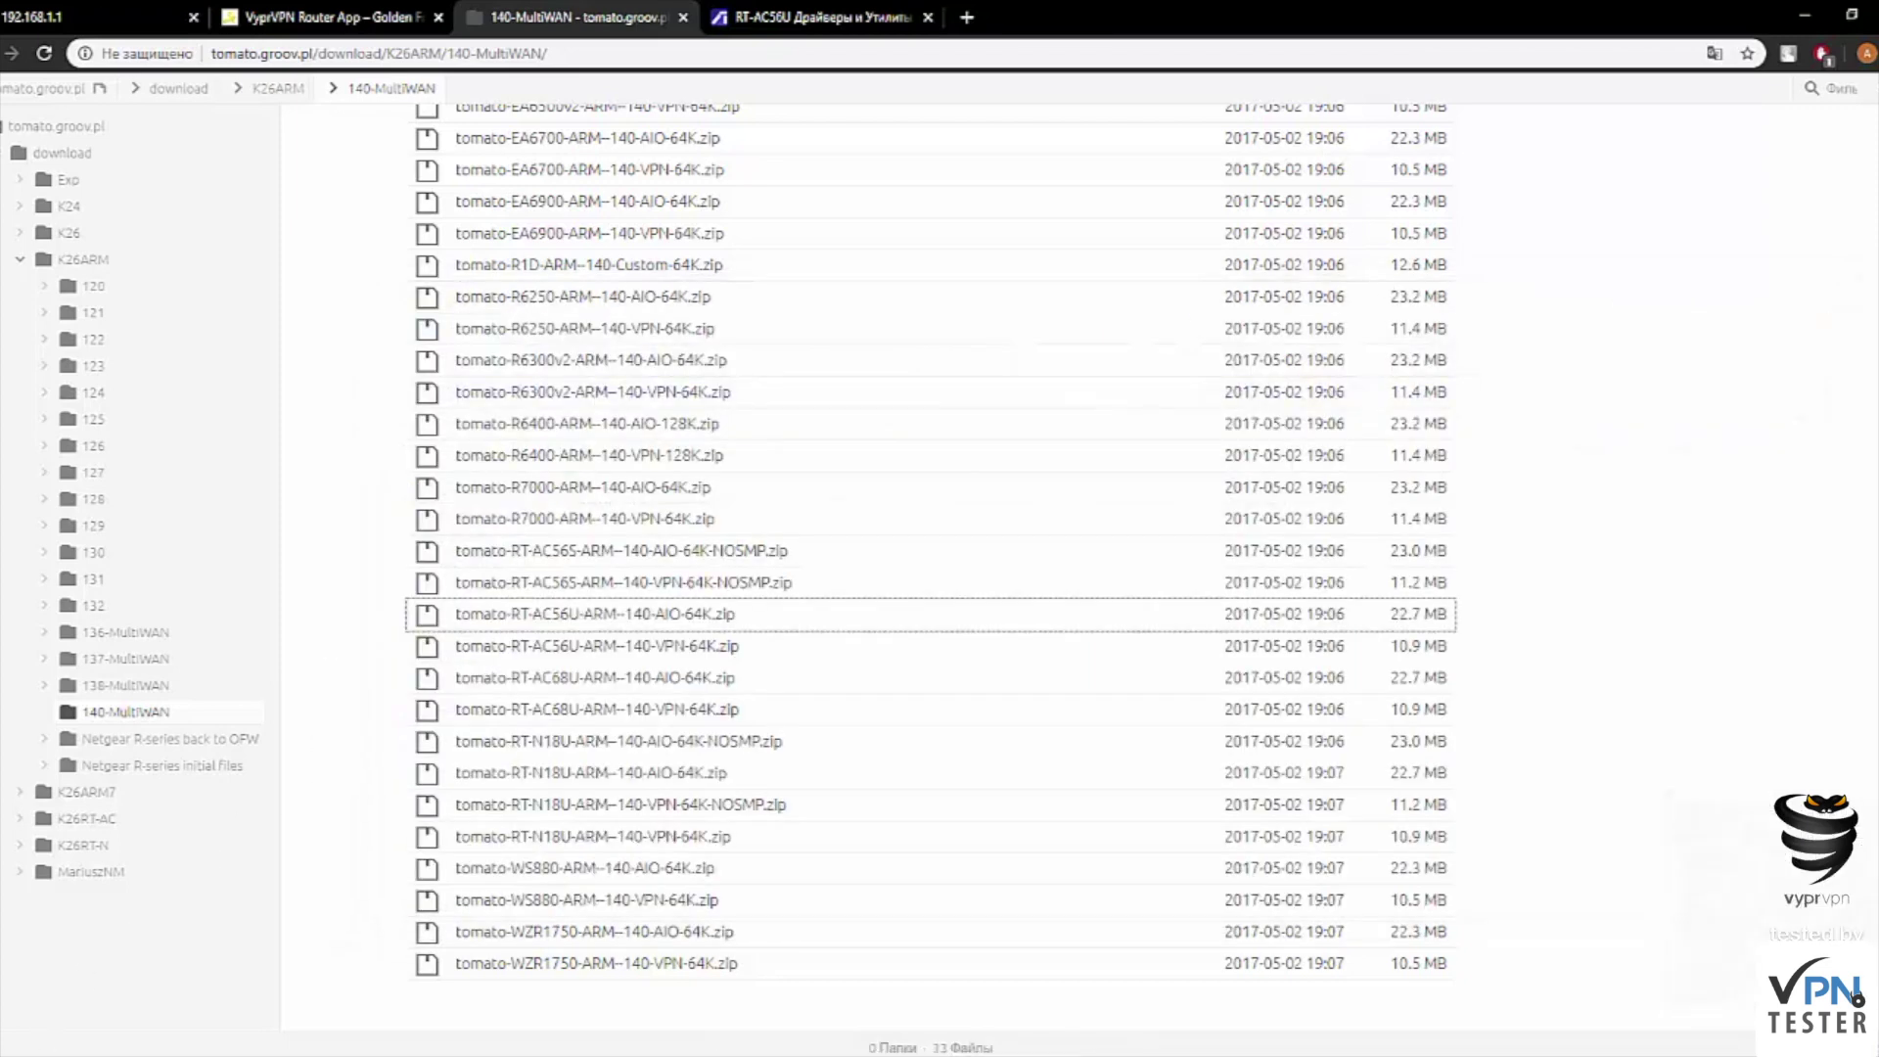
# Launch ASUS Firmware Restoration from the ASUS Utility Start menu group
pyautogui.press('super')
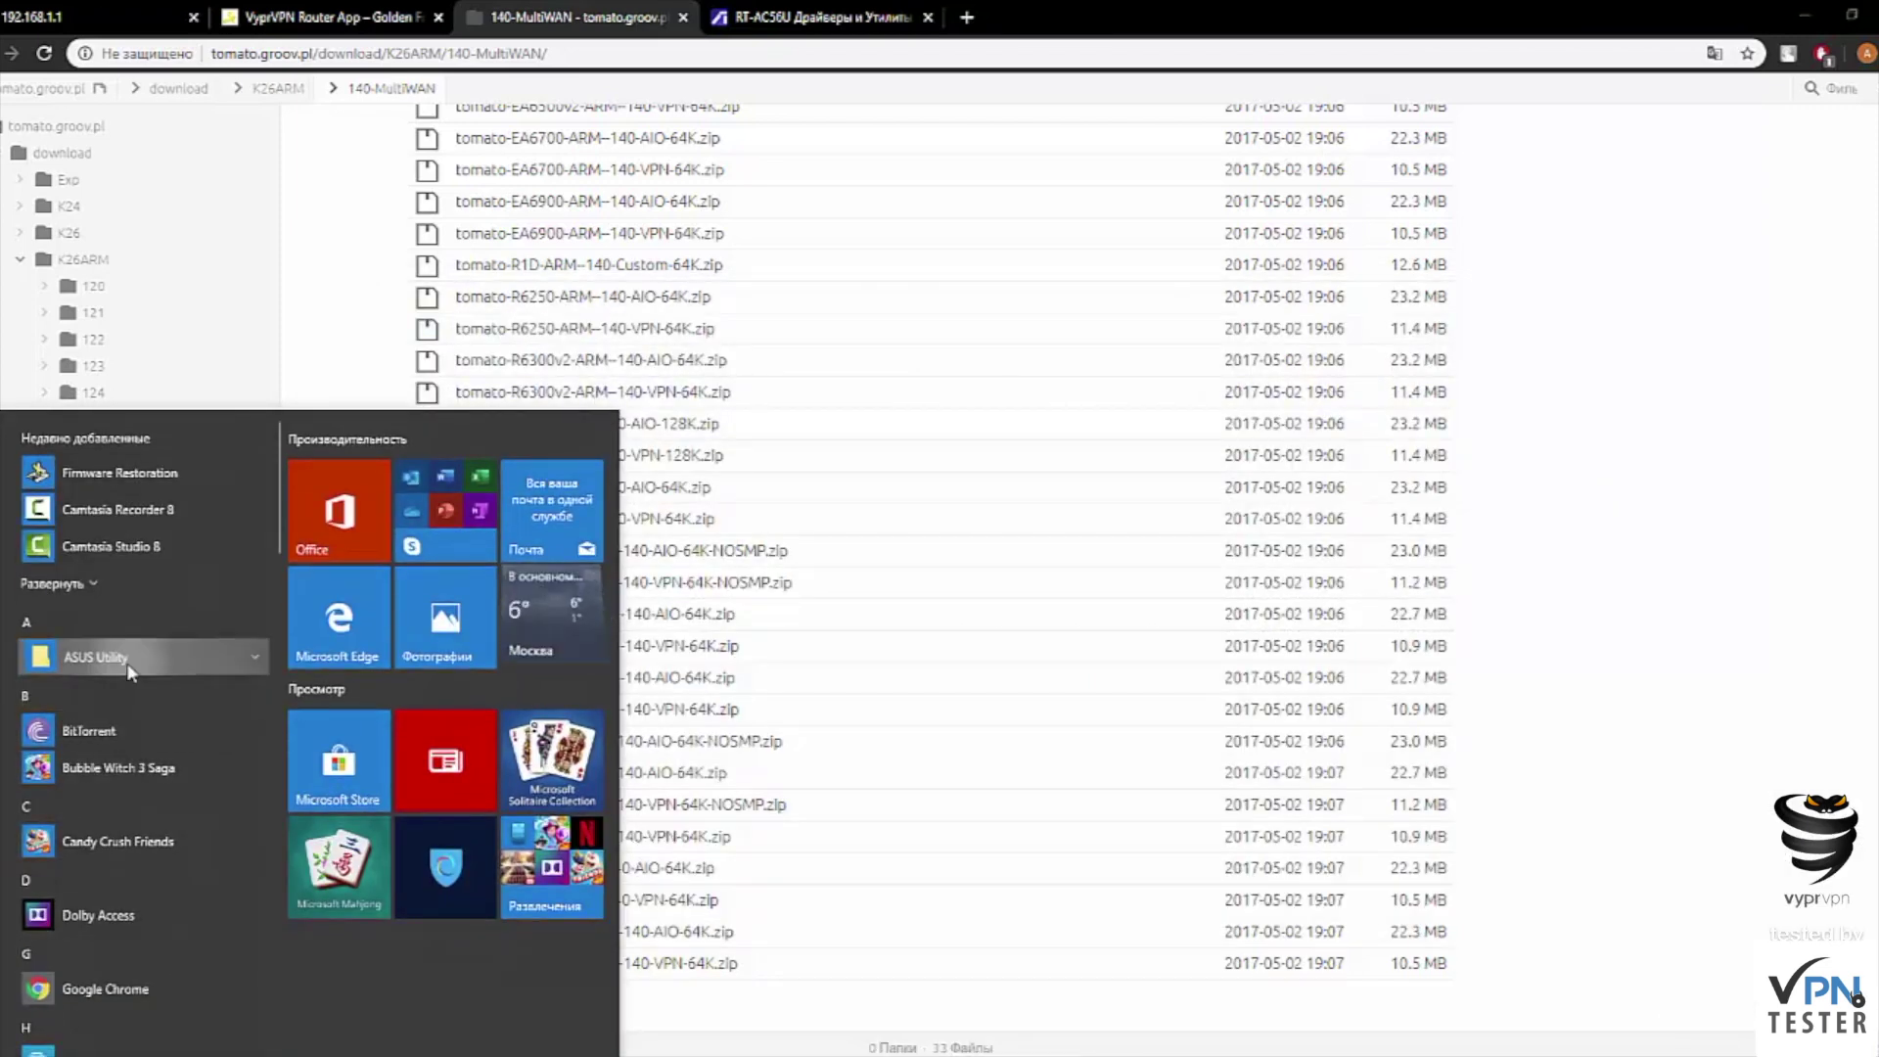
pyautogui.click(135, 670)
pyautogui.click(142, 693)
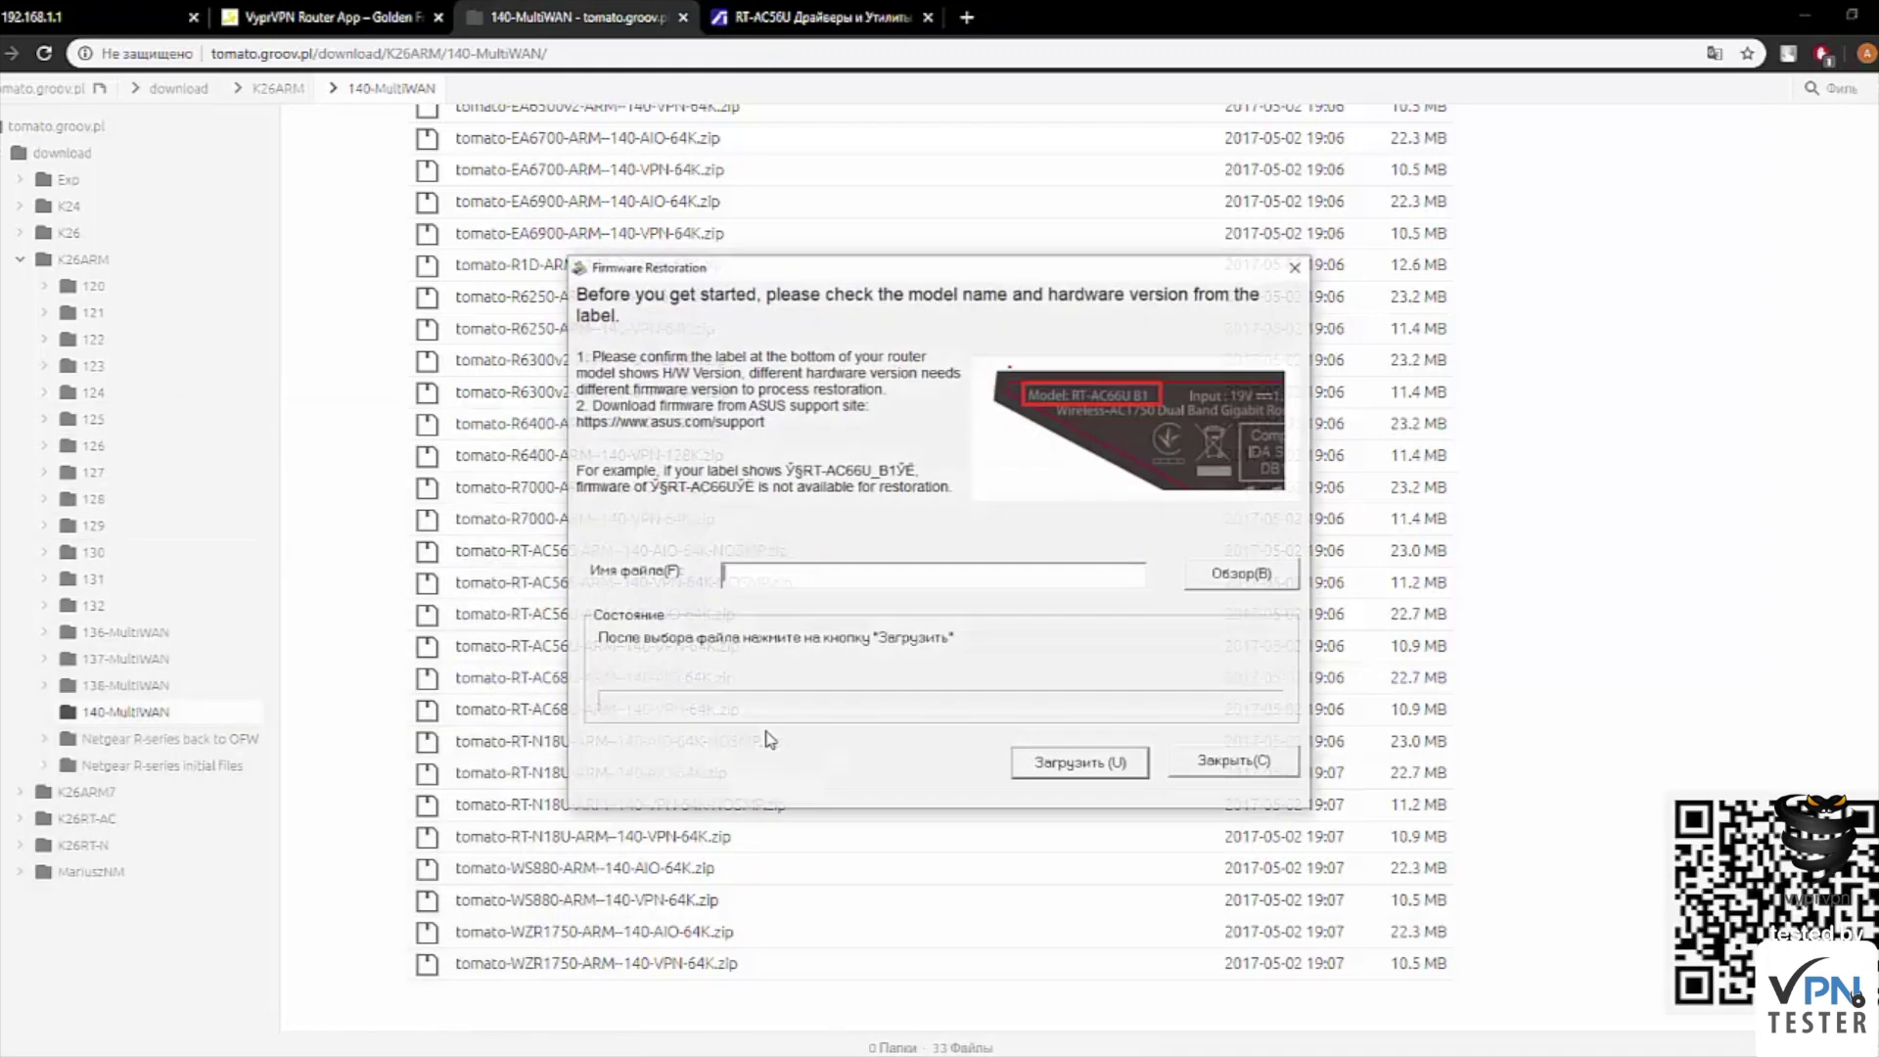
# Load the tomato-RT-AC56U .trx file and start the upload, which reports an invalid IP
pyautogui.click(1228, 583)
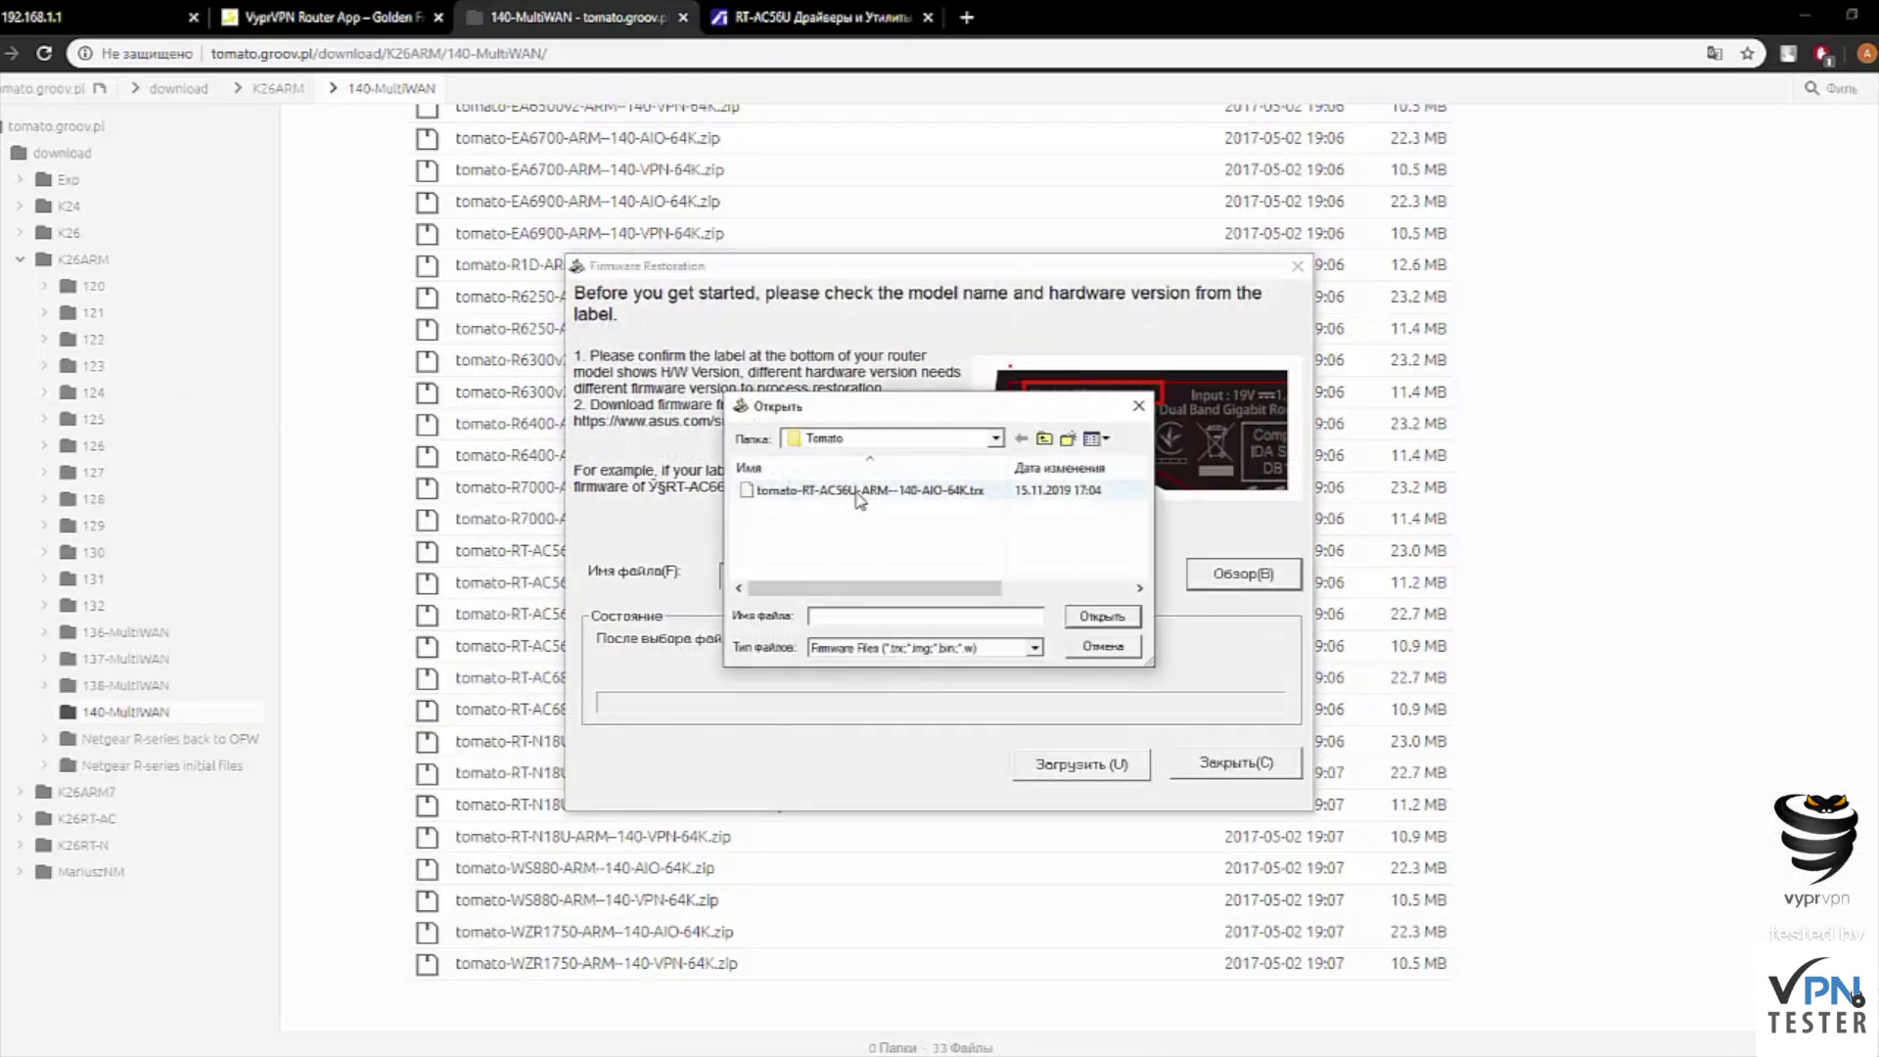
pyautogui.click(923, 497)
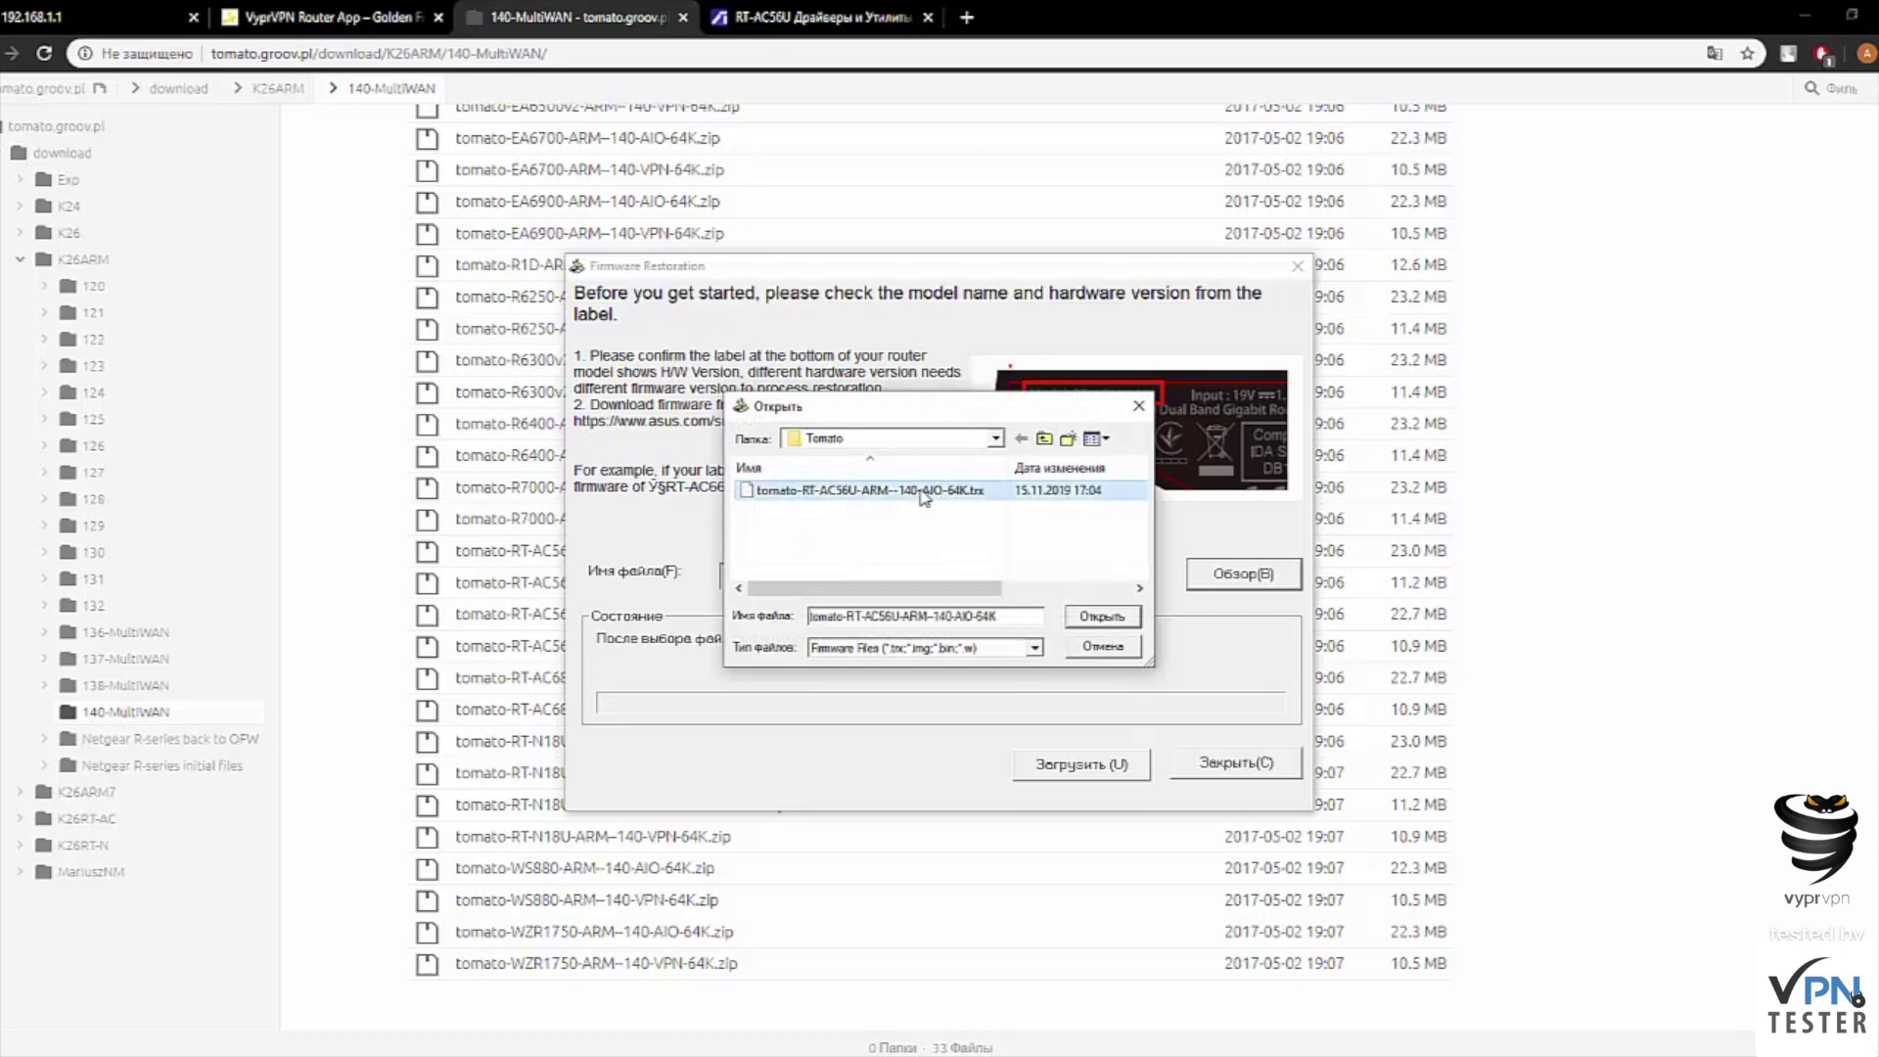
pyautogui.doubleClick(923, 497)
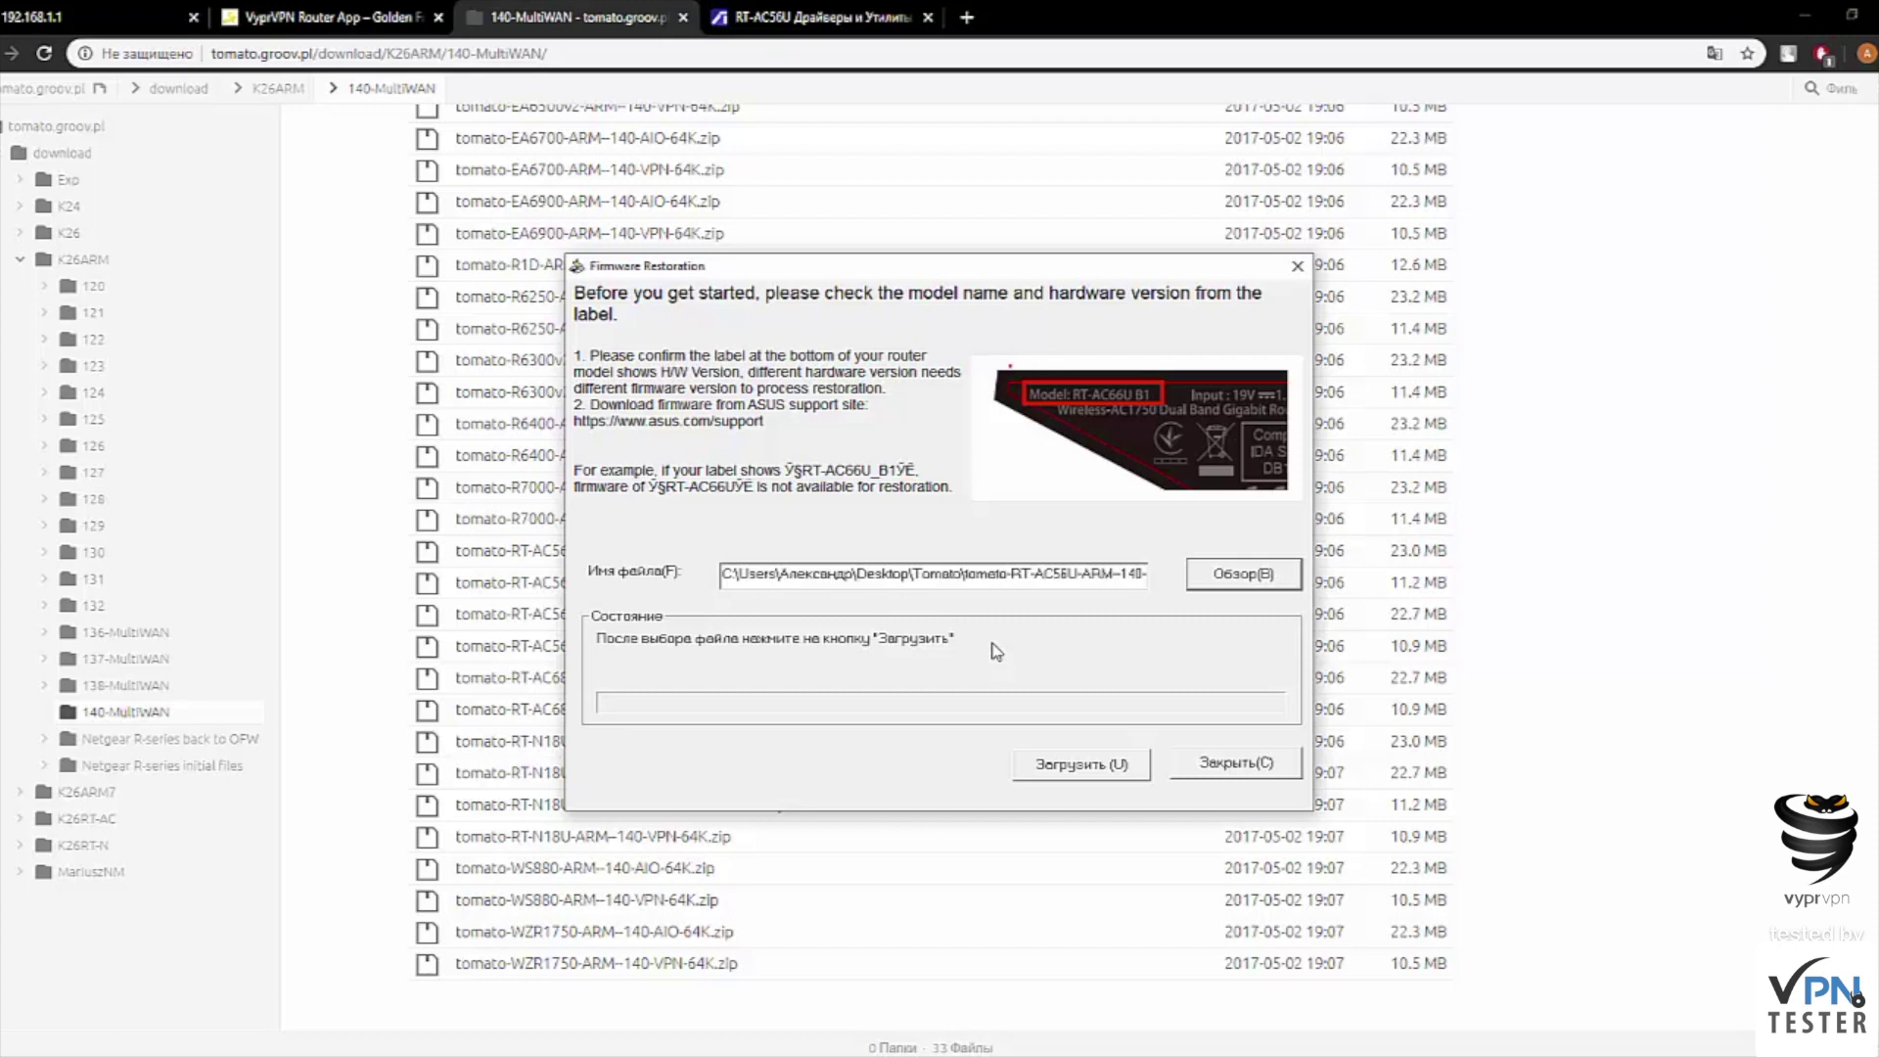
pyautogui.click(1070, 764)
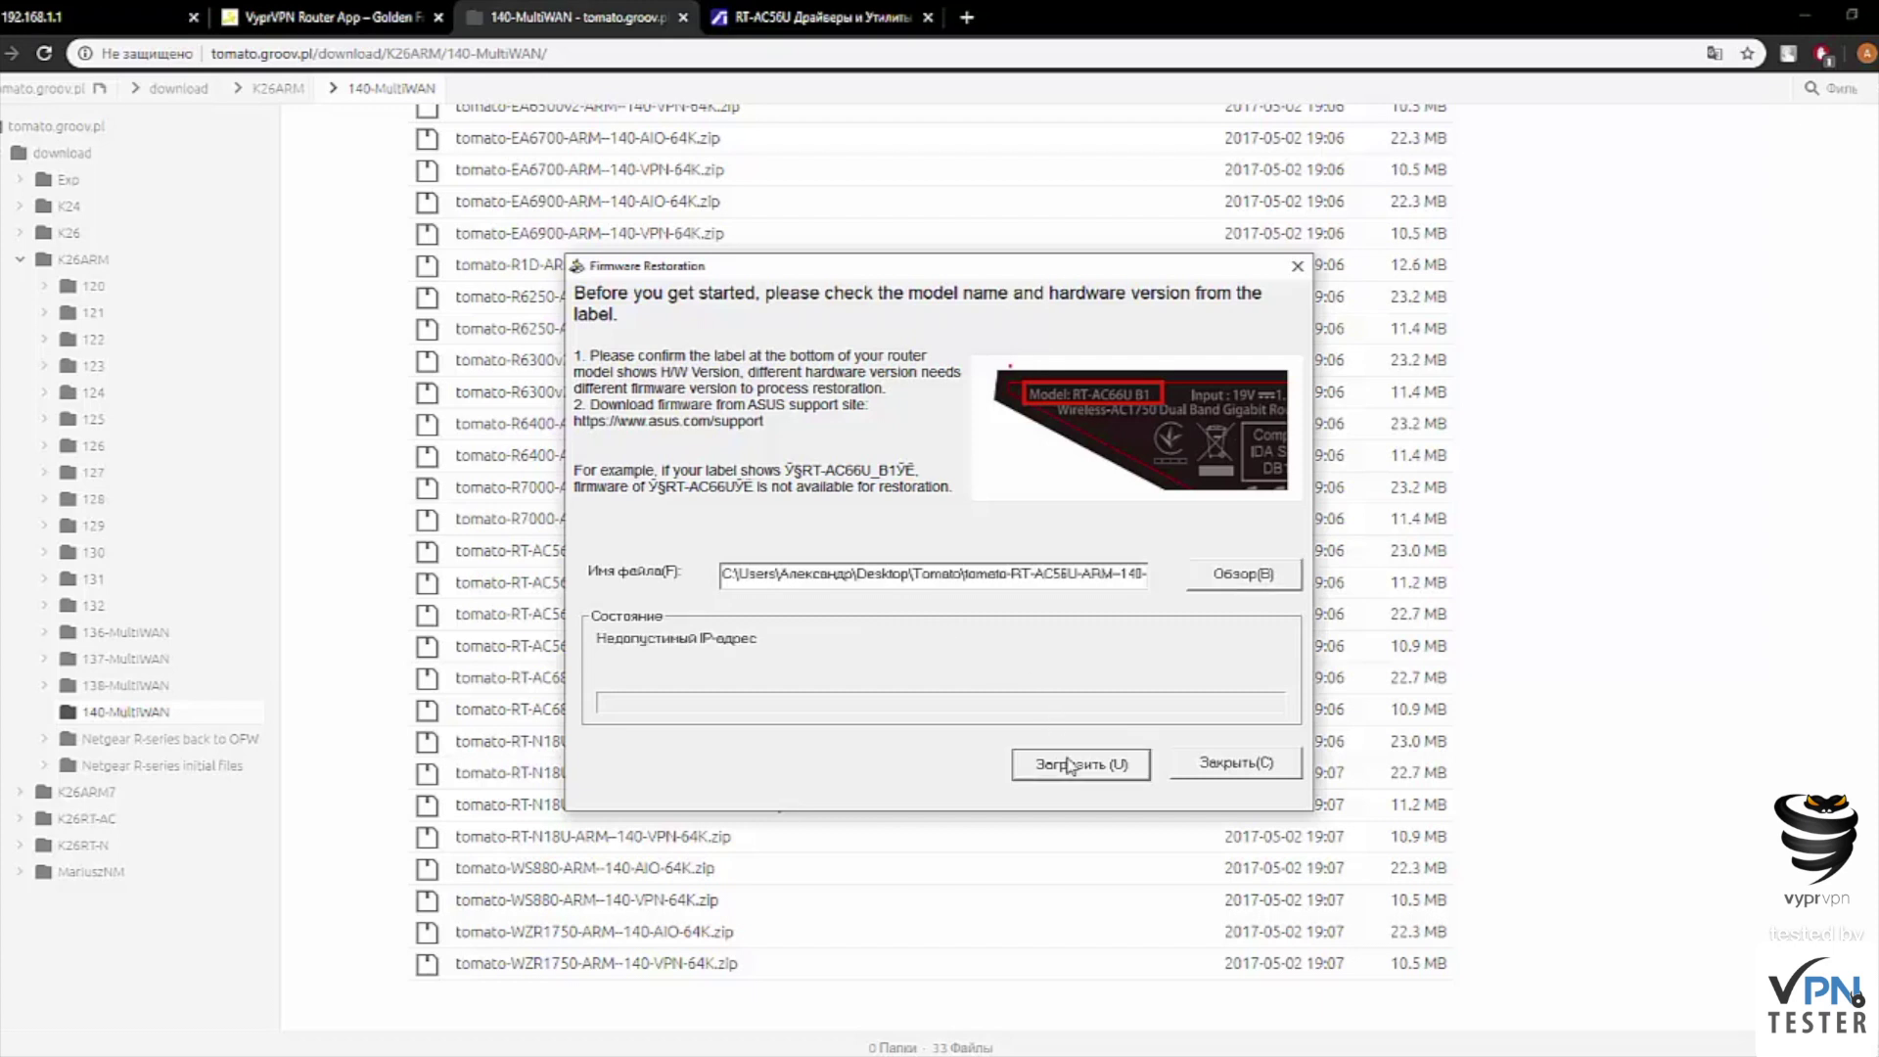
# Re-upload the firmware until the restore succeeds, then close Firmware Restoration
pyautogui.click(1070, 764)
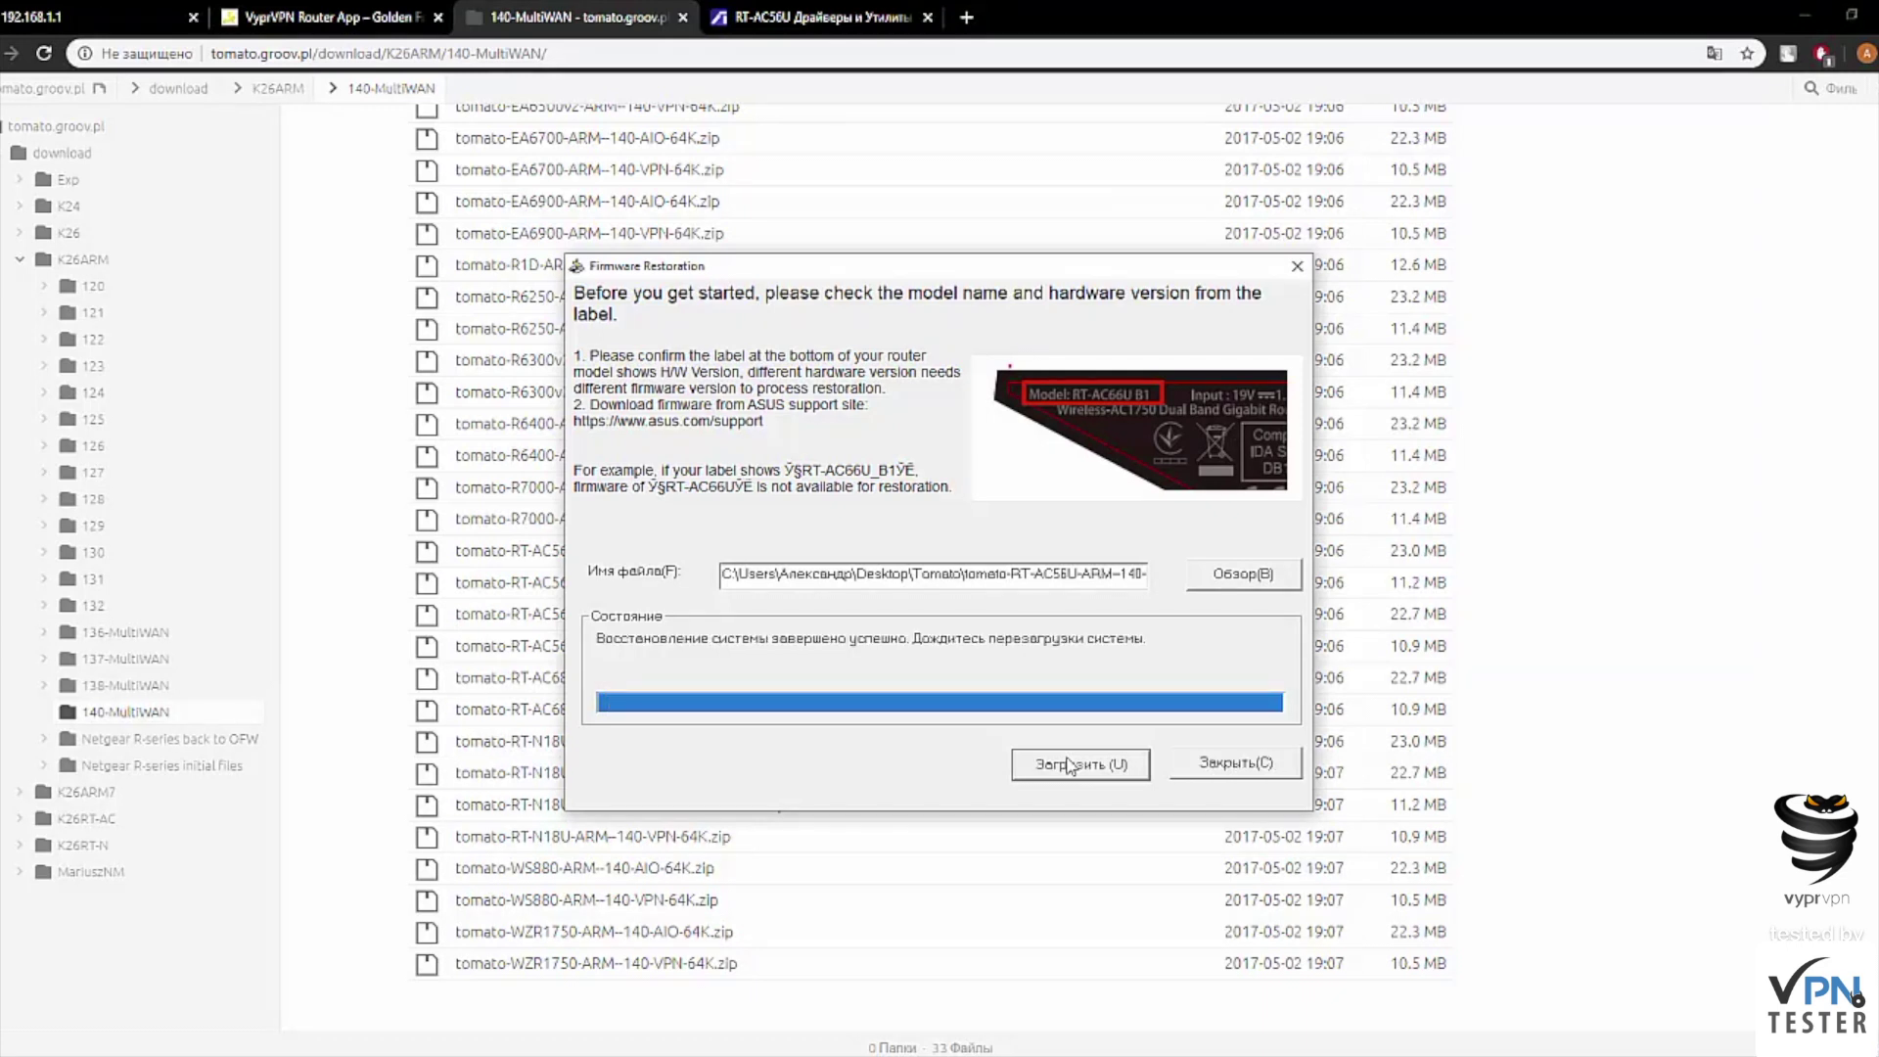
pyautogui.click(1296, 265)
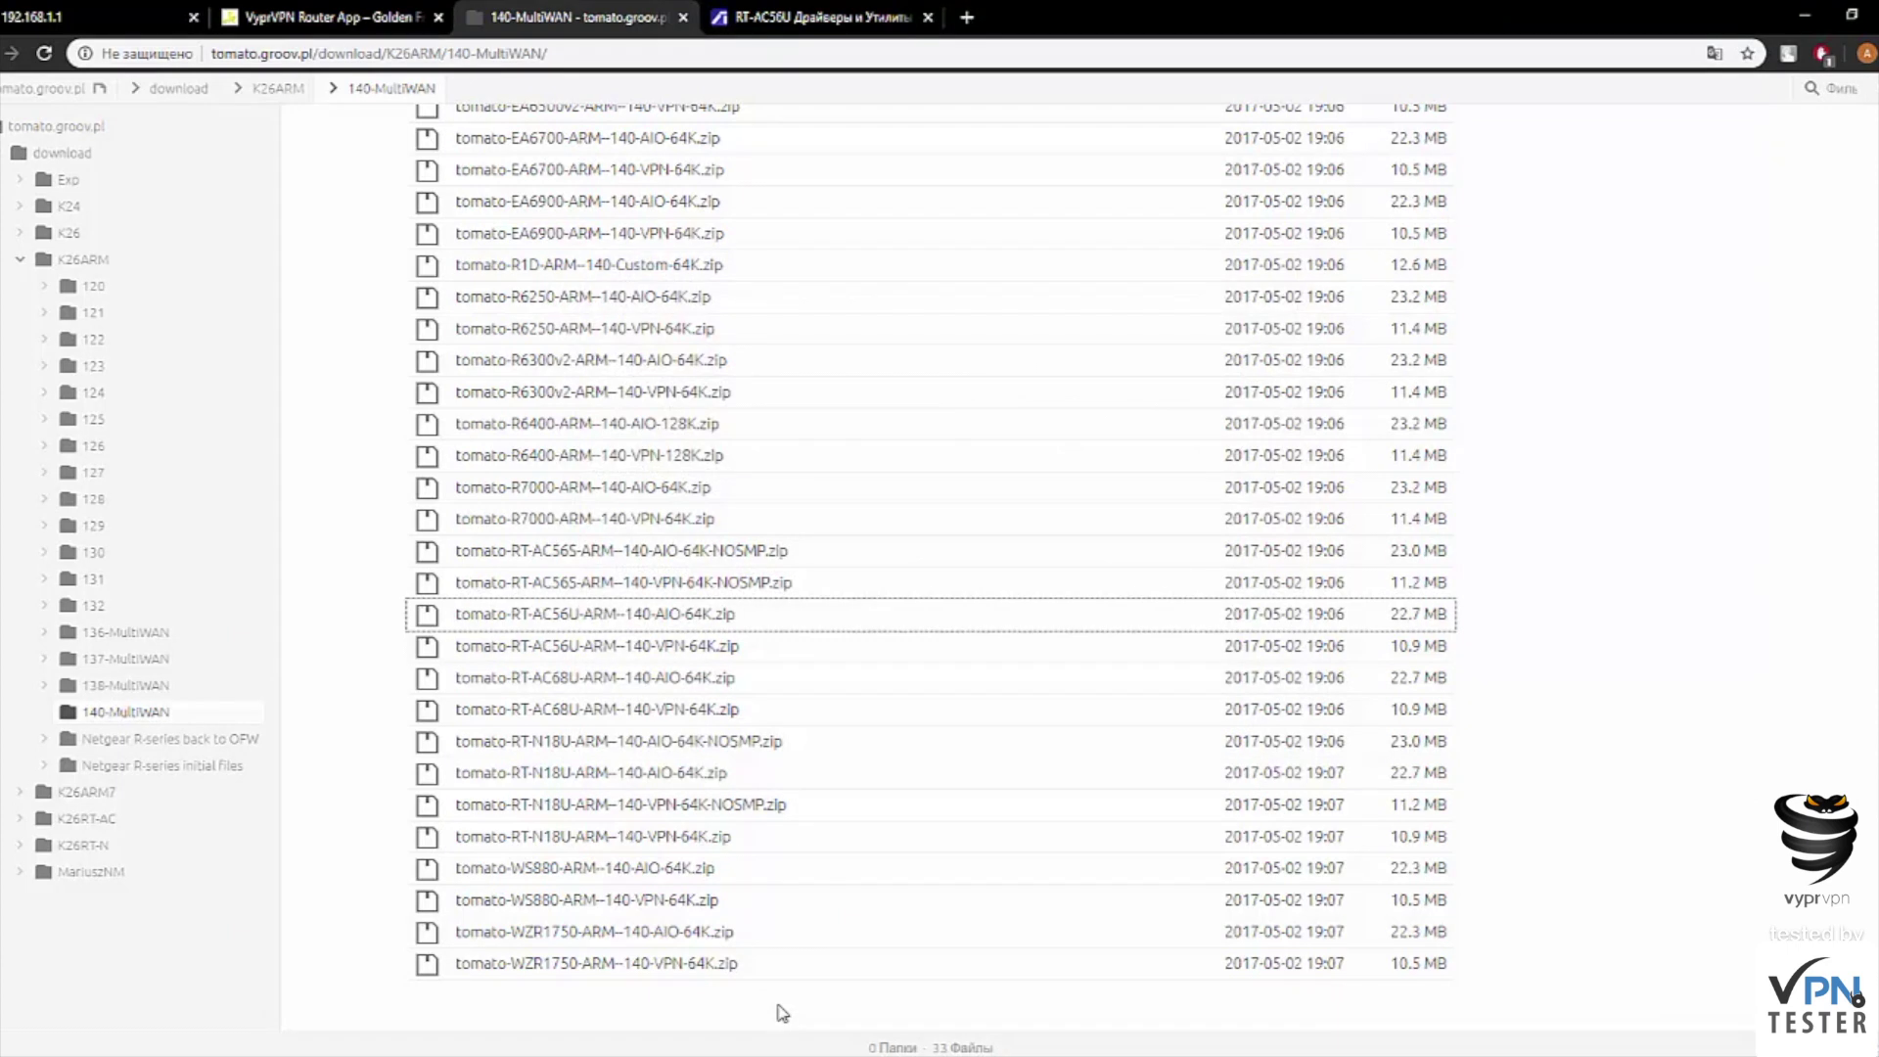
# Hard-reload the 192.168.1.1 Tomato status page and dismiss Chrome's translate offer
pyautogui.click(61, 20)
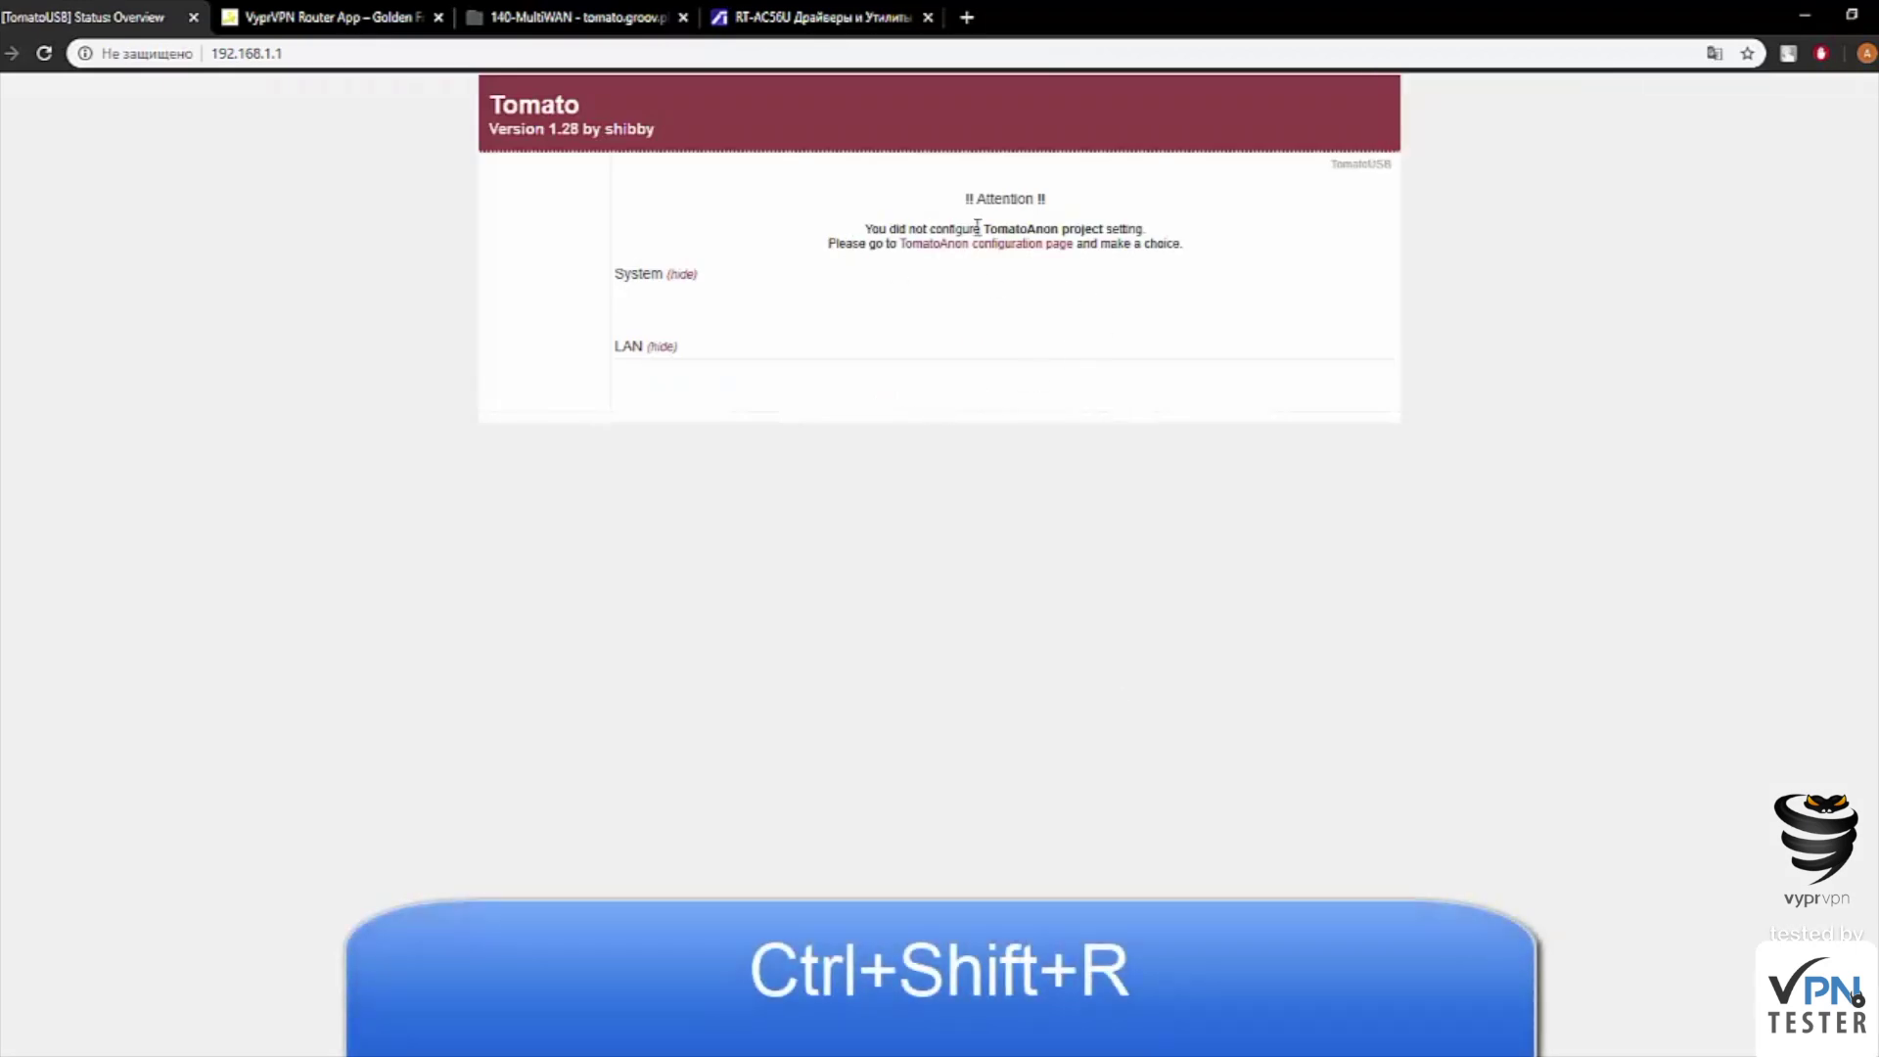
pyautogui.click(682, 276)
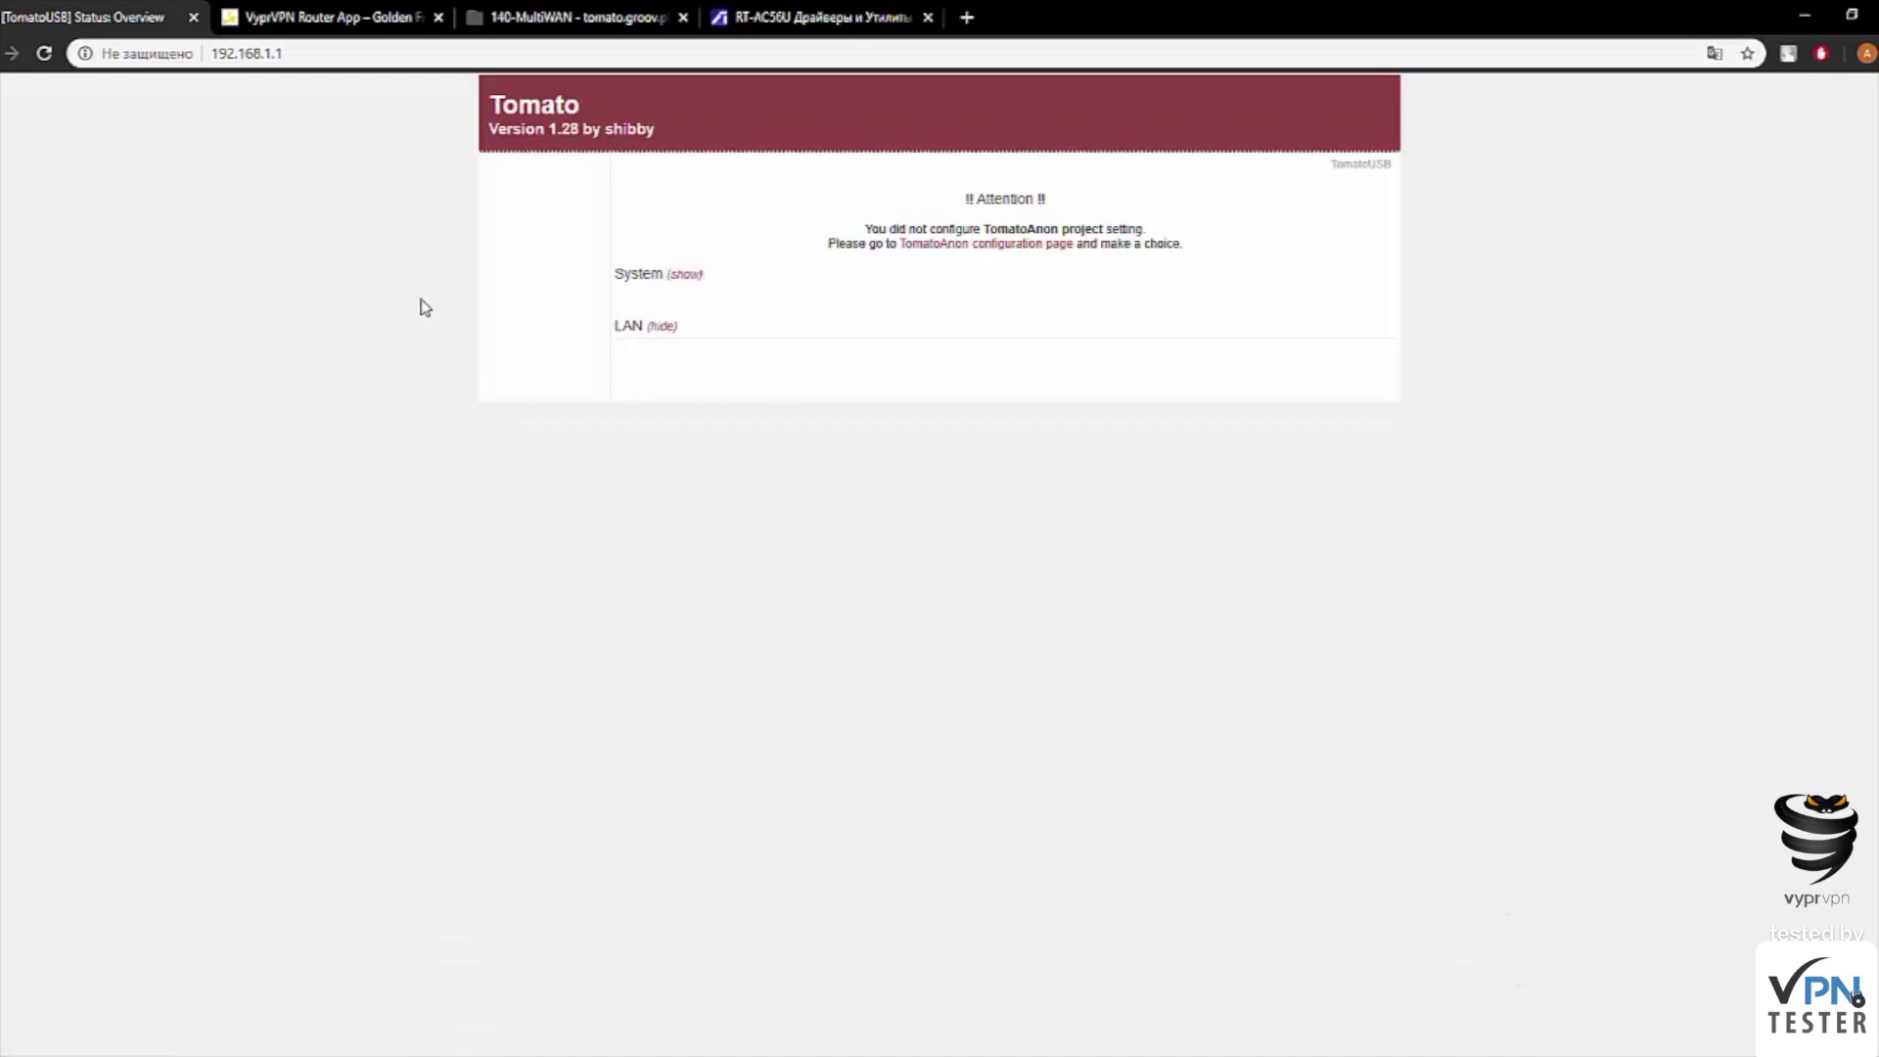
pyautogui.hotkey('ctrl', 'shift', 'r')
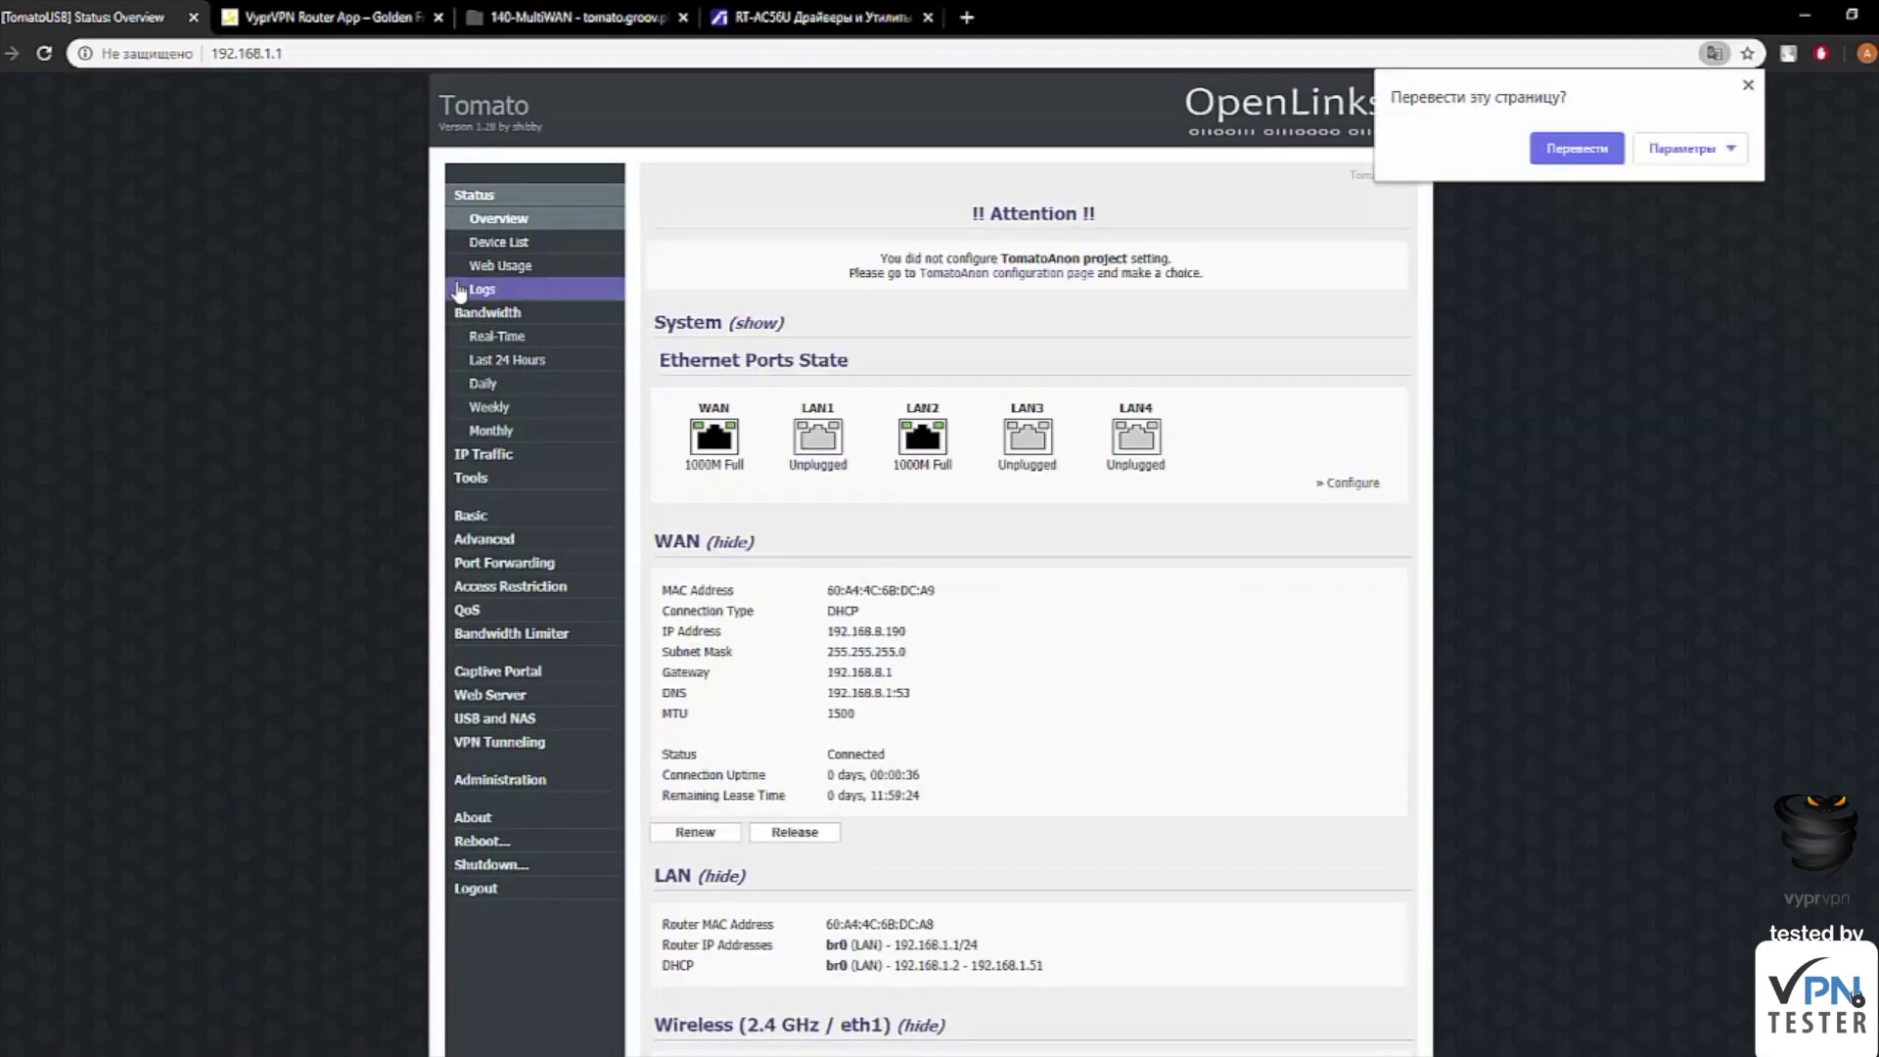
pyautogui.click(1741, 89)
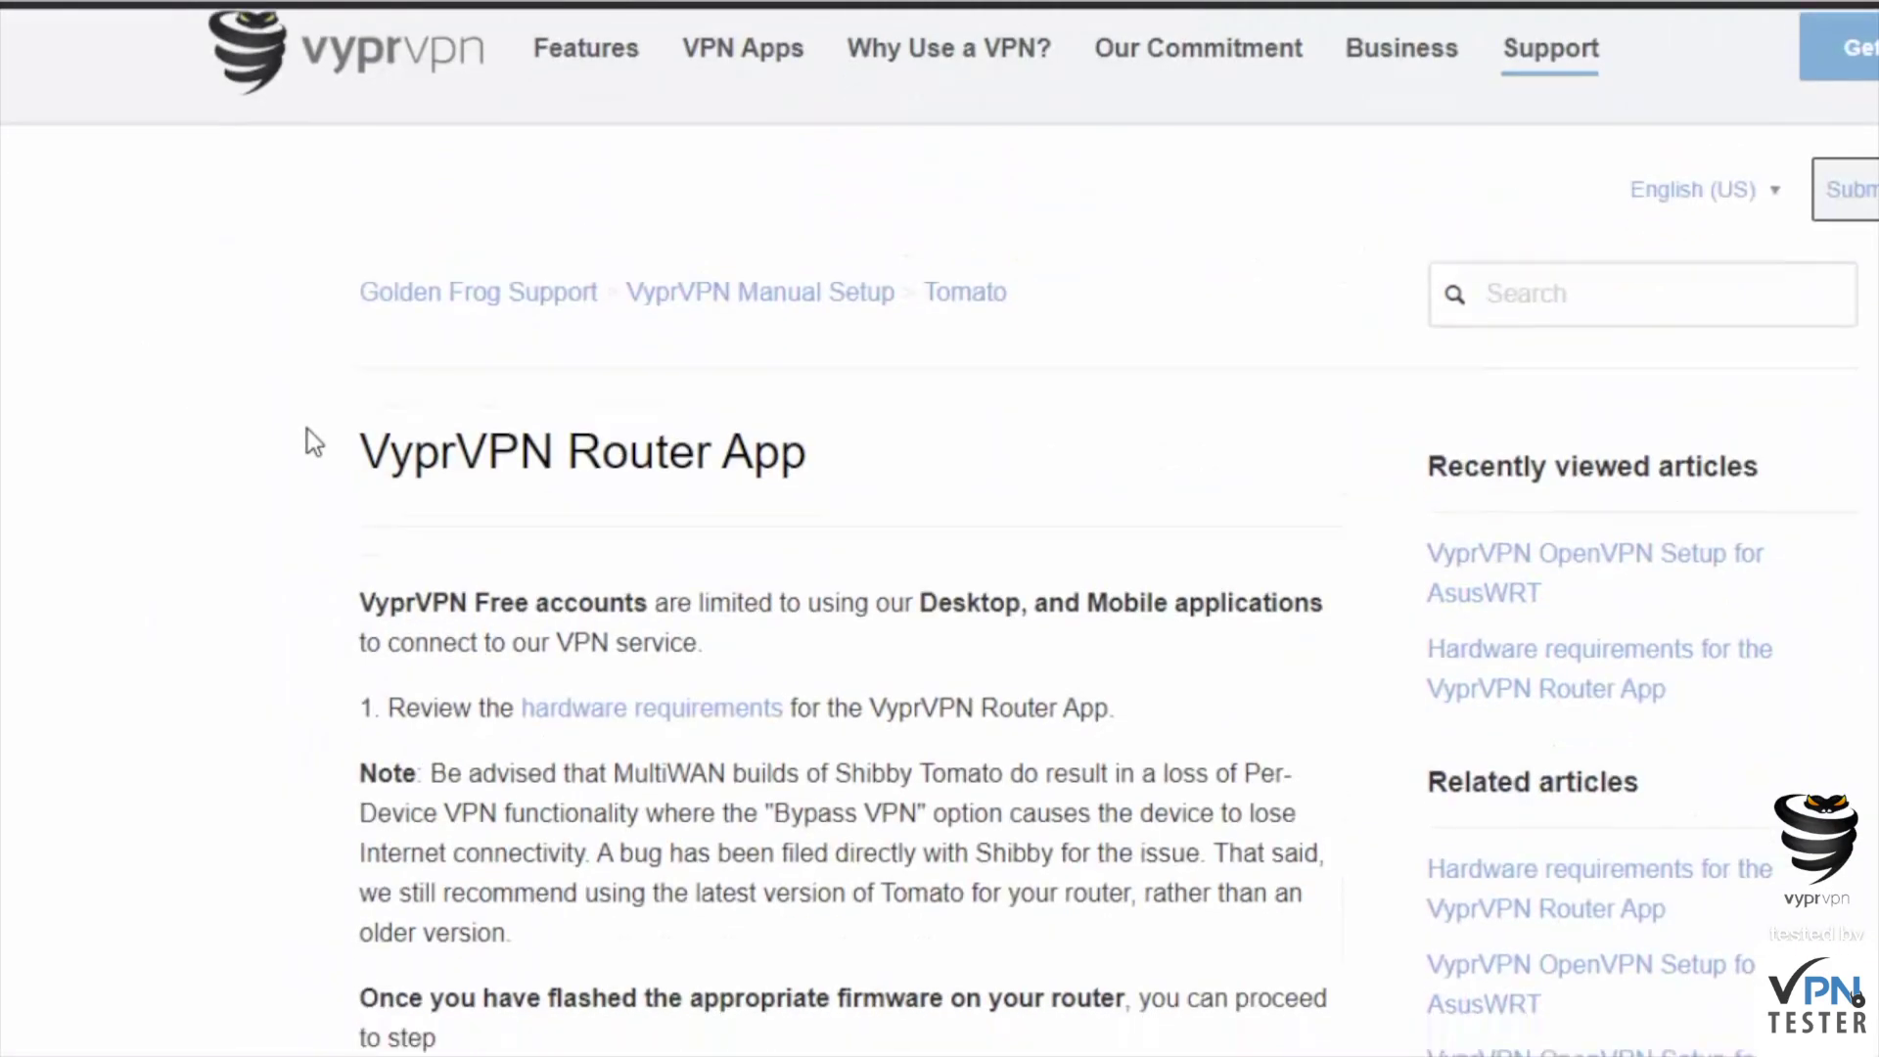
# Note the Tools > System Commands steps and copy the ARM Routers install command
pyautogui.scroll(-3, 308, 431)
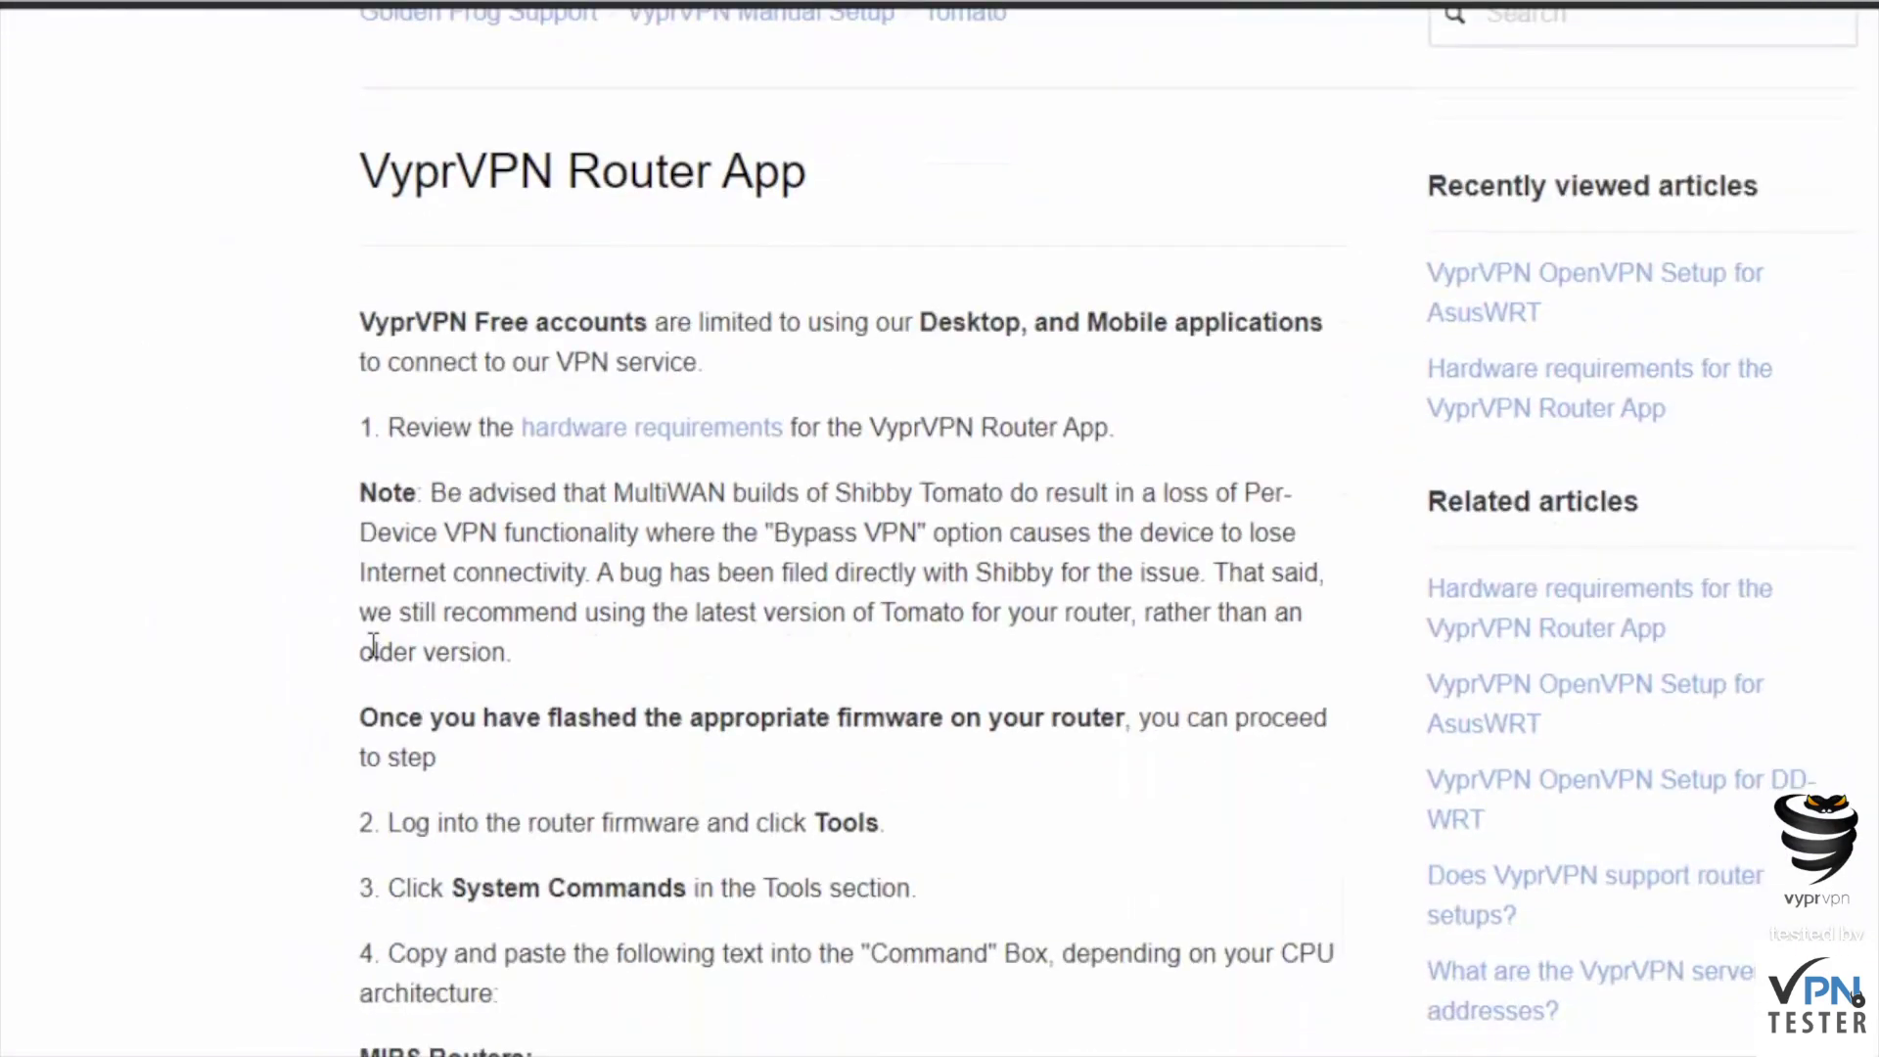
pyautogui.doubleClick(826, 822)
pyautogui.moveTo(452, 888); pyautogui.dragTo(684, 891)
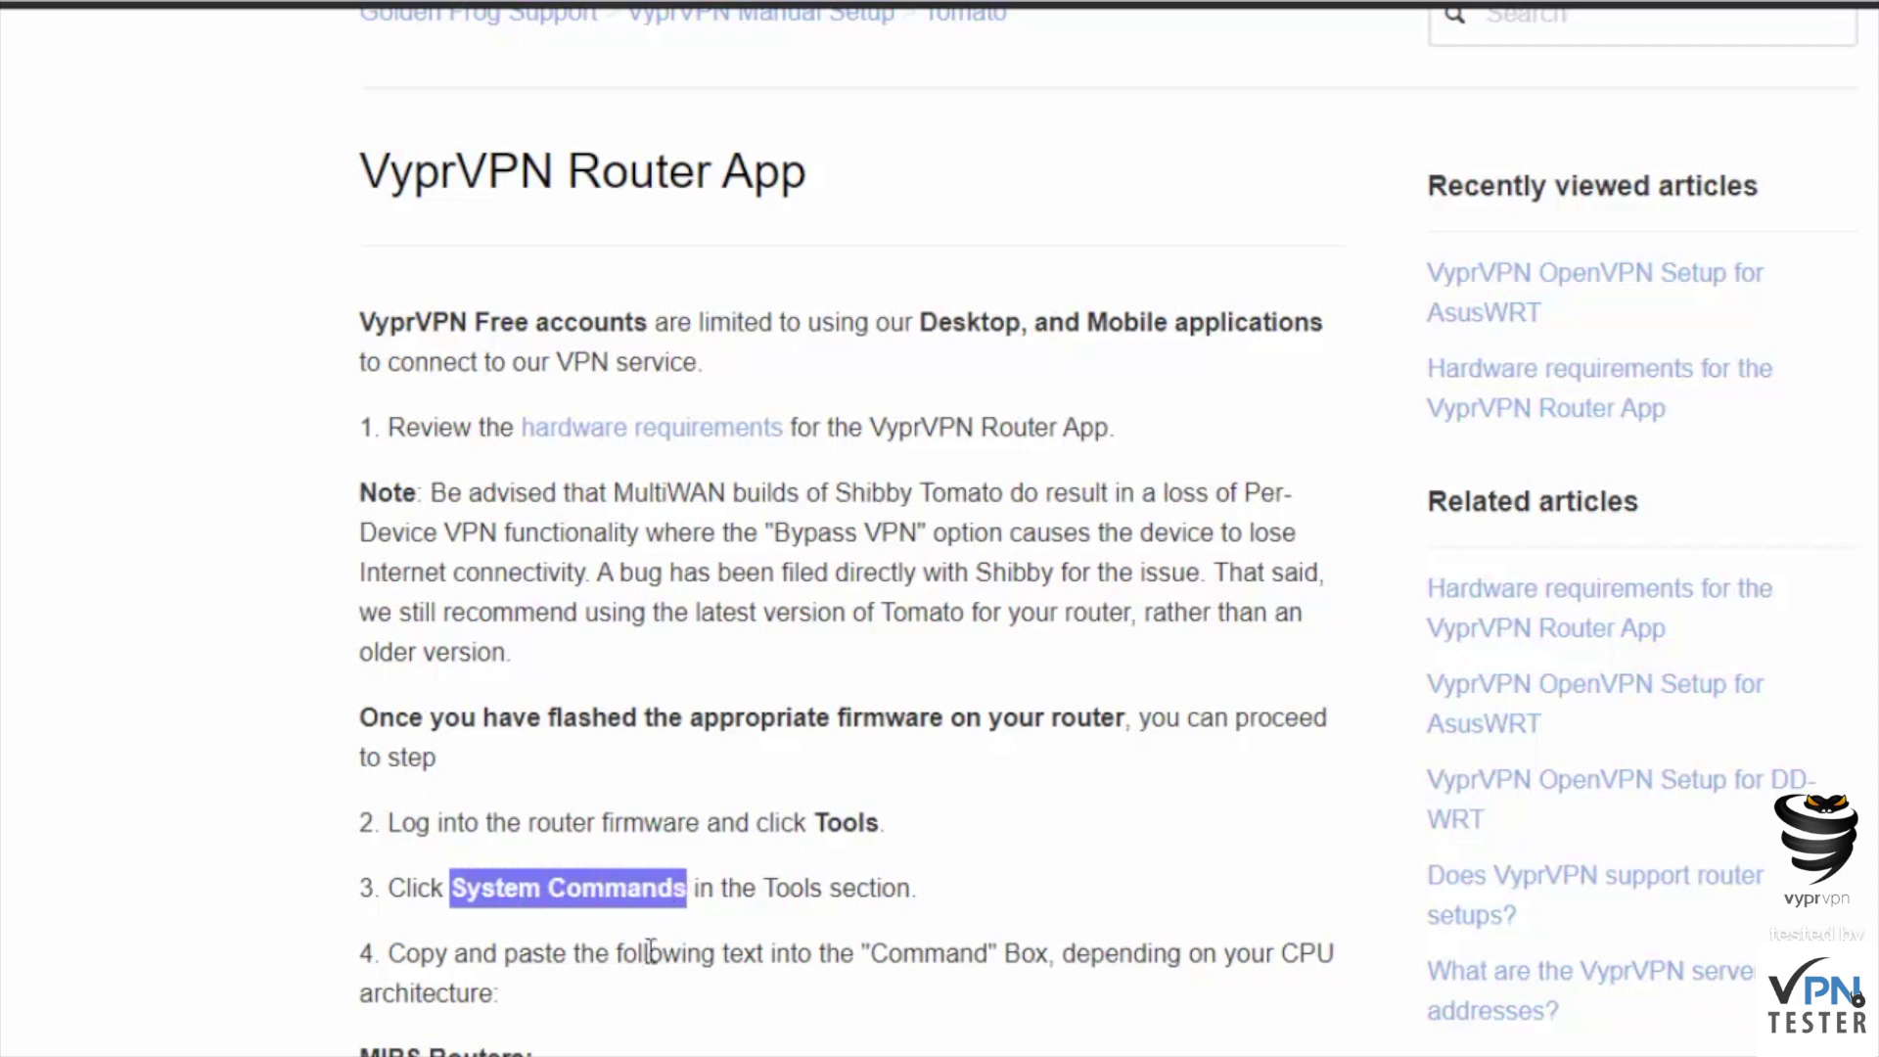
pyautogui.scroll(-1, 691, 910)
pyautogui.scroll(-4, 503, 973)
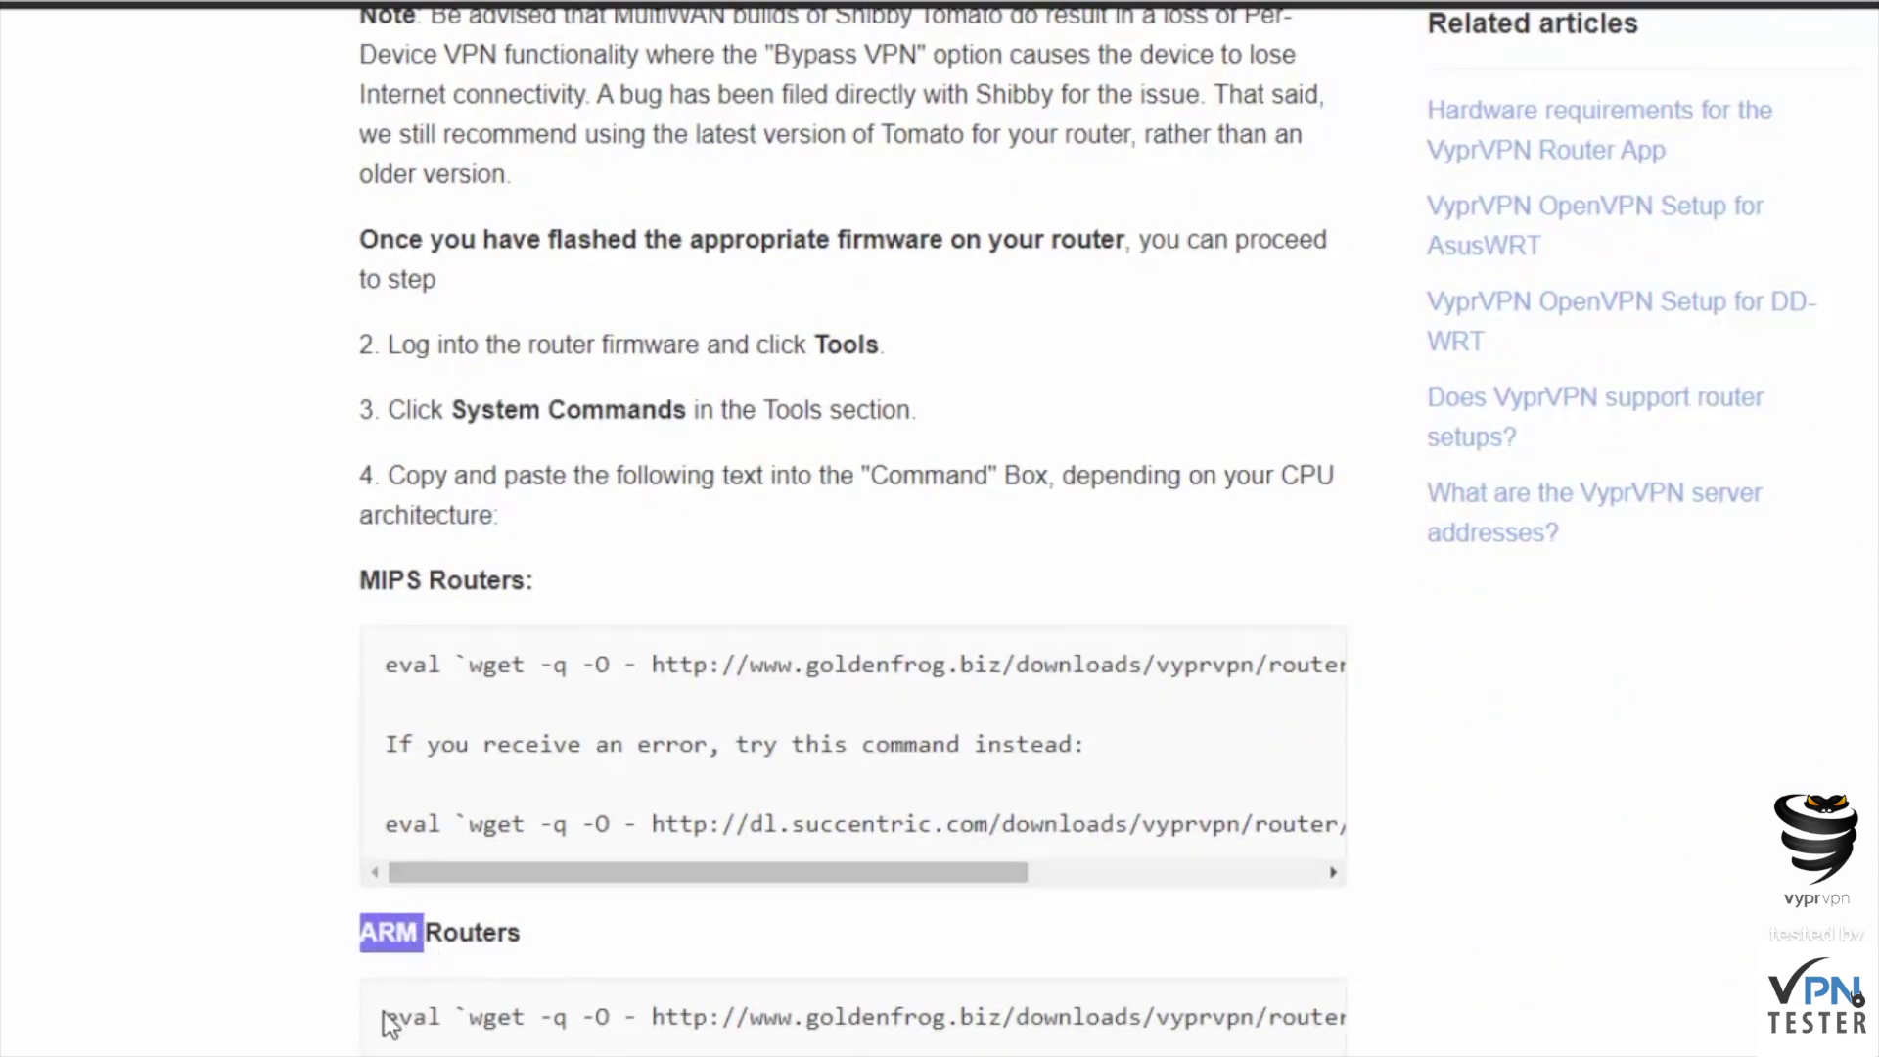
pyautogui.moveTo(389, 1023); pyautogui.dragTo(1314, 1040)
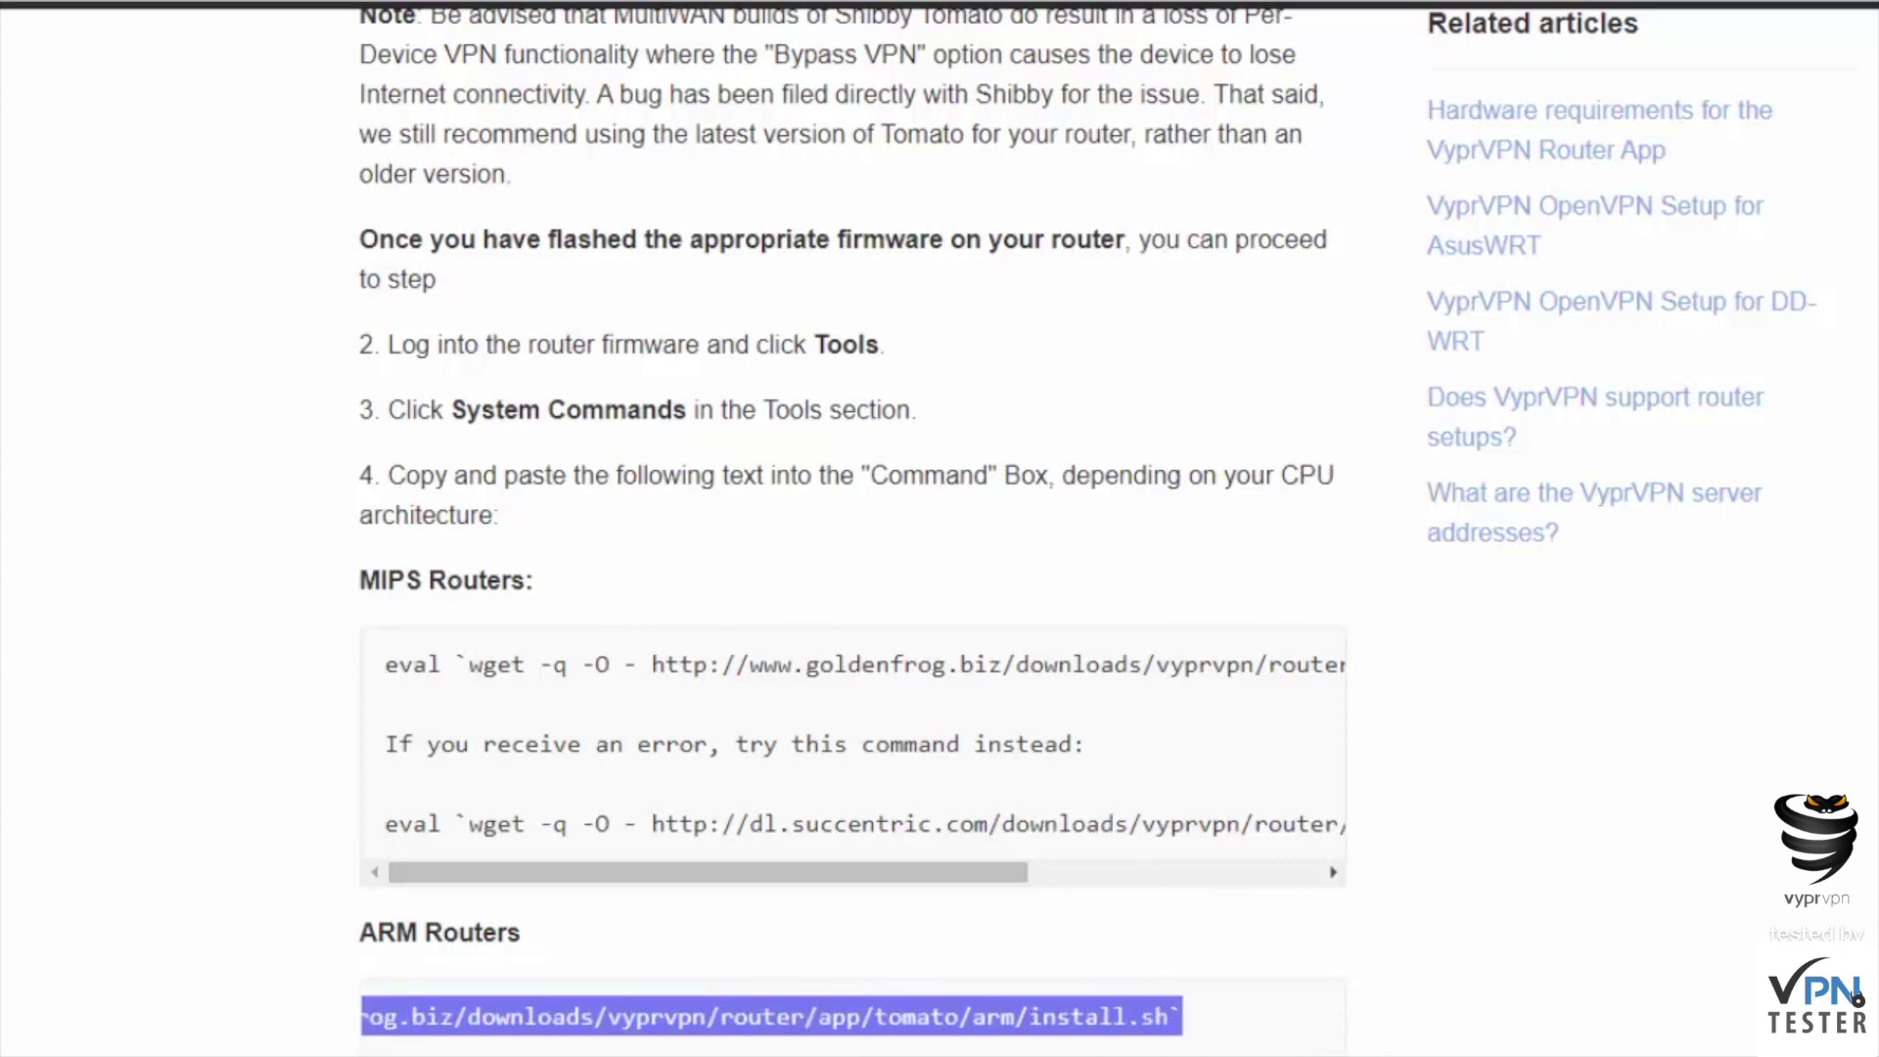
pyautogui.click(88, 17)
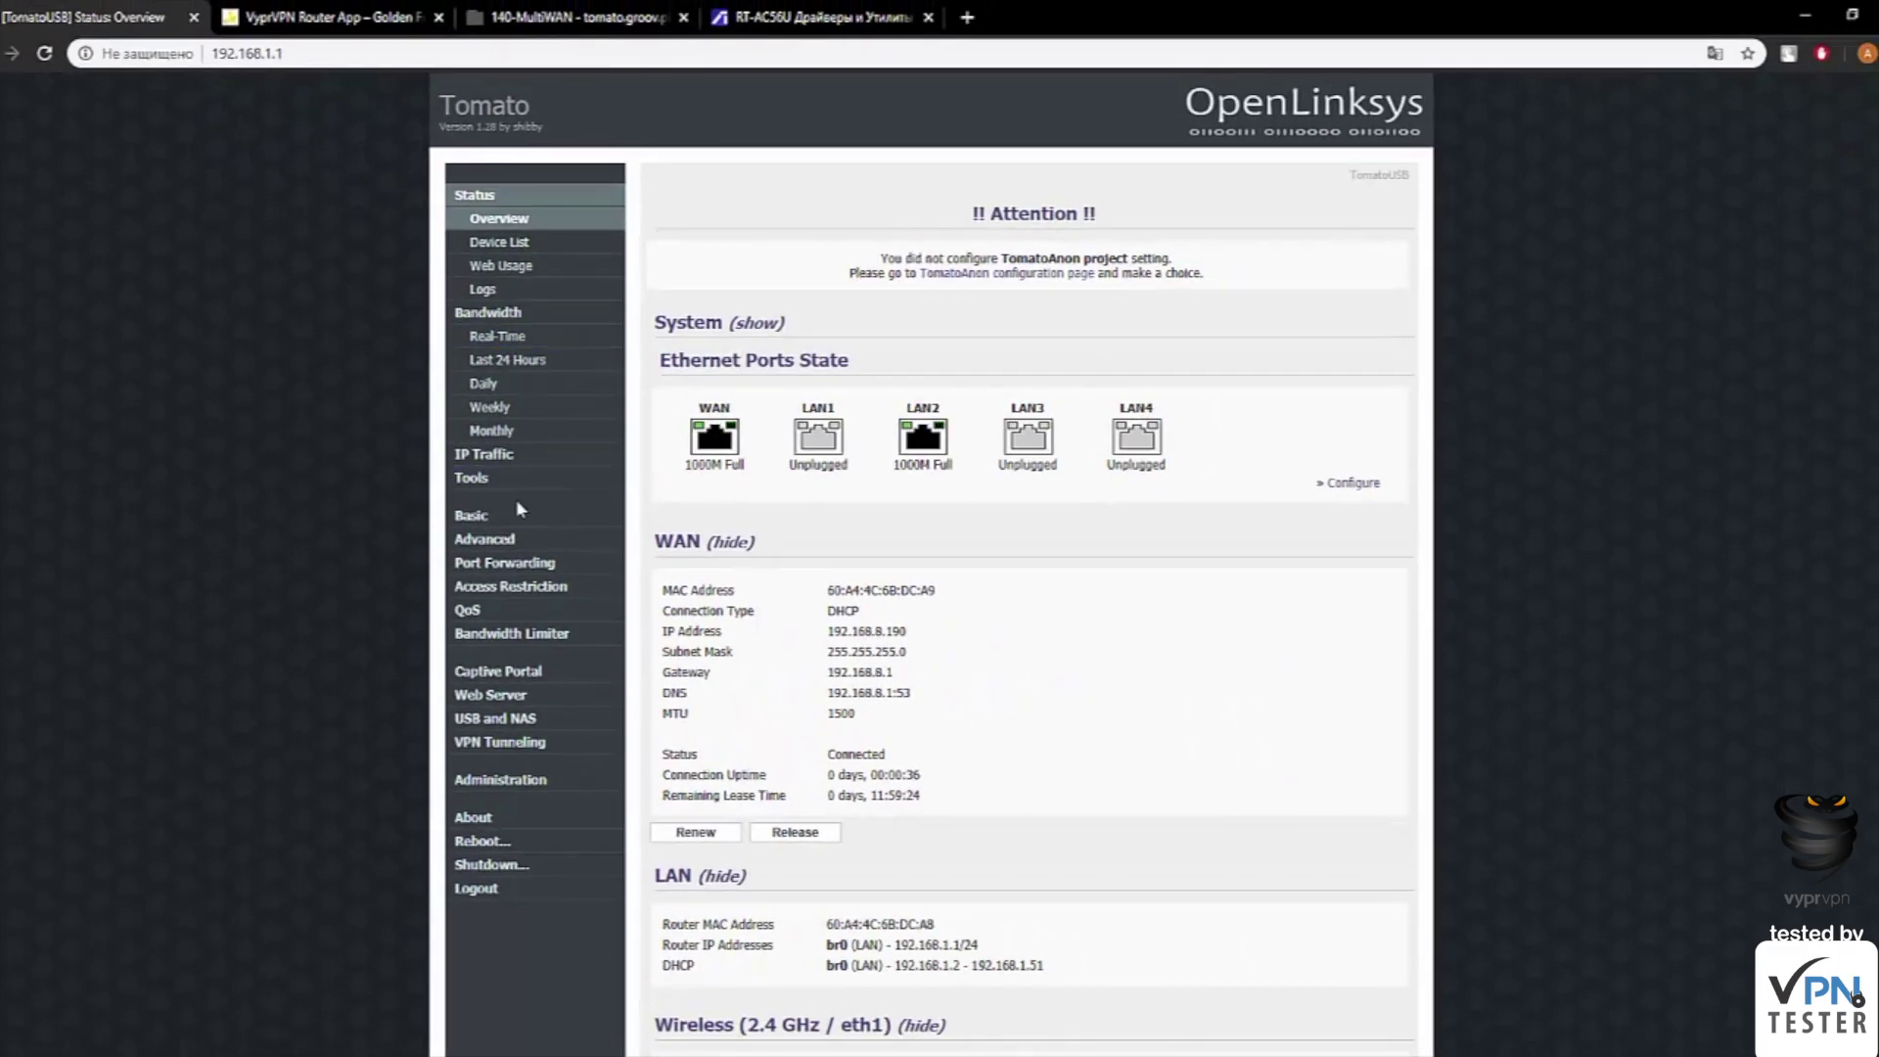
# Paste and execute the VyprVPN install command in Tools > System Commands, then refresh
pyautogui.click(489, 479)
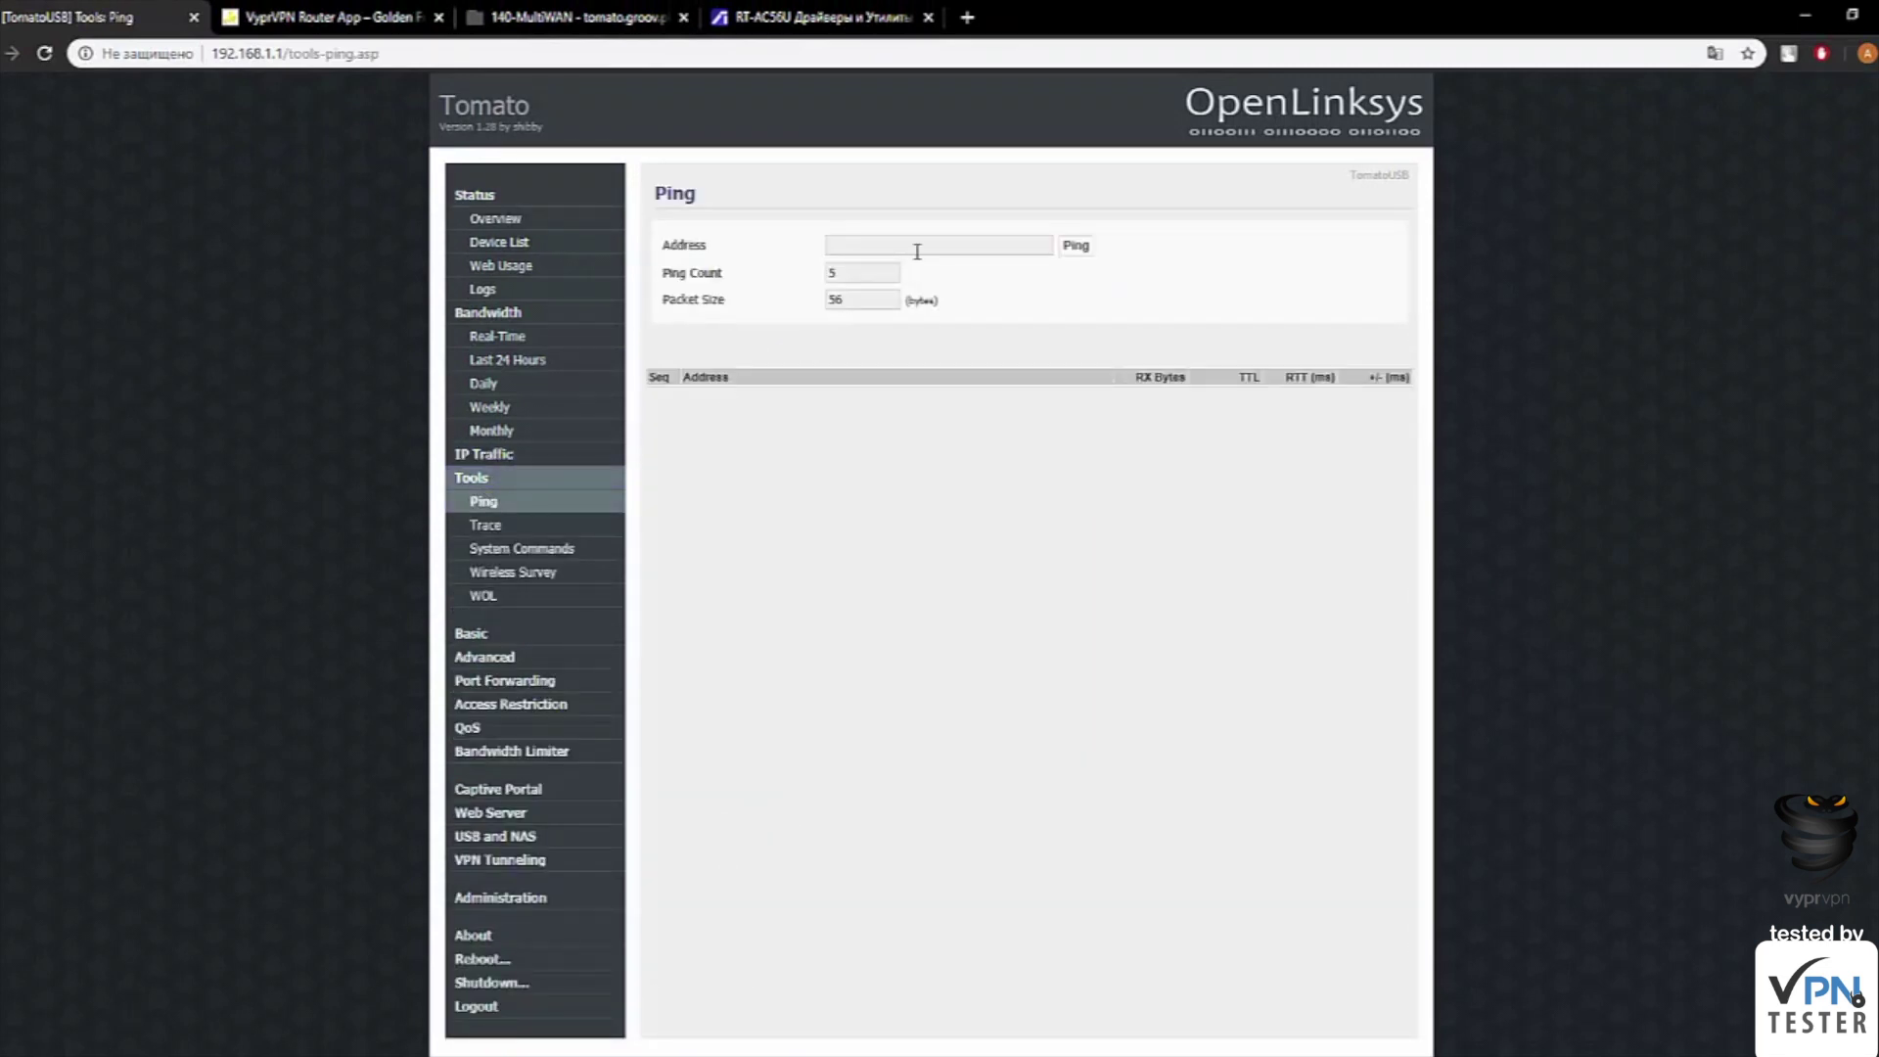
pyautogui.click(508, 554)
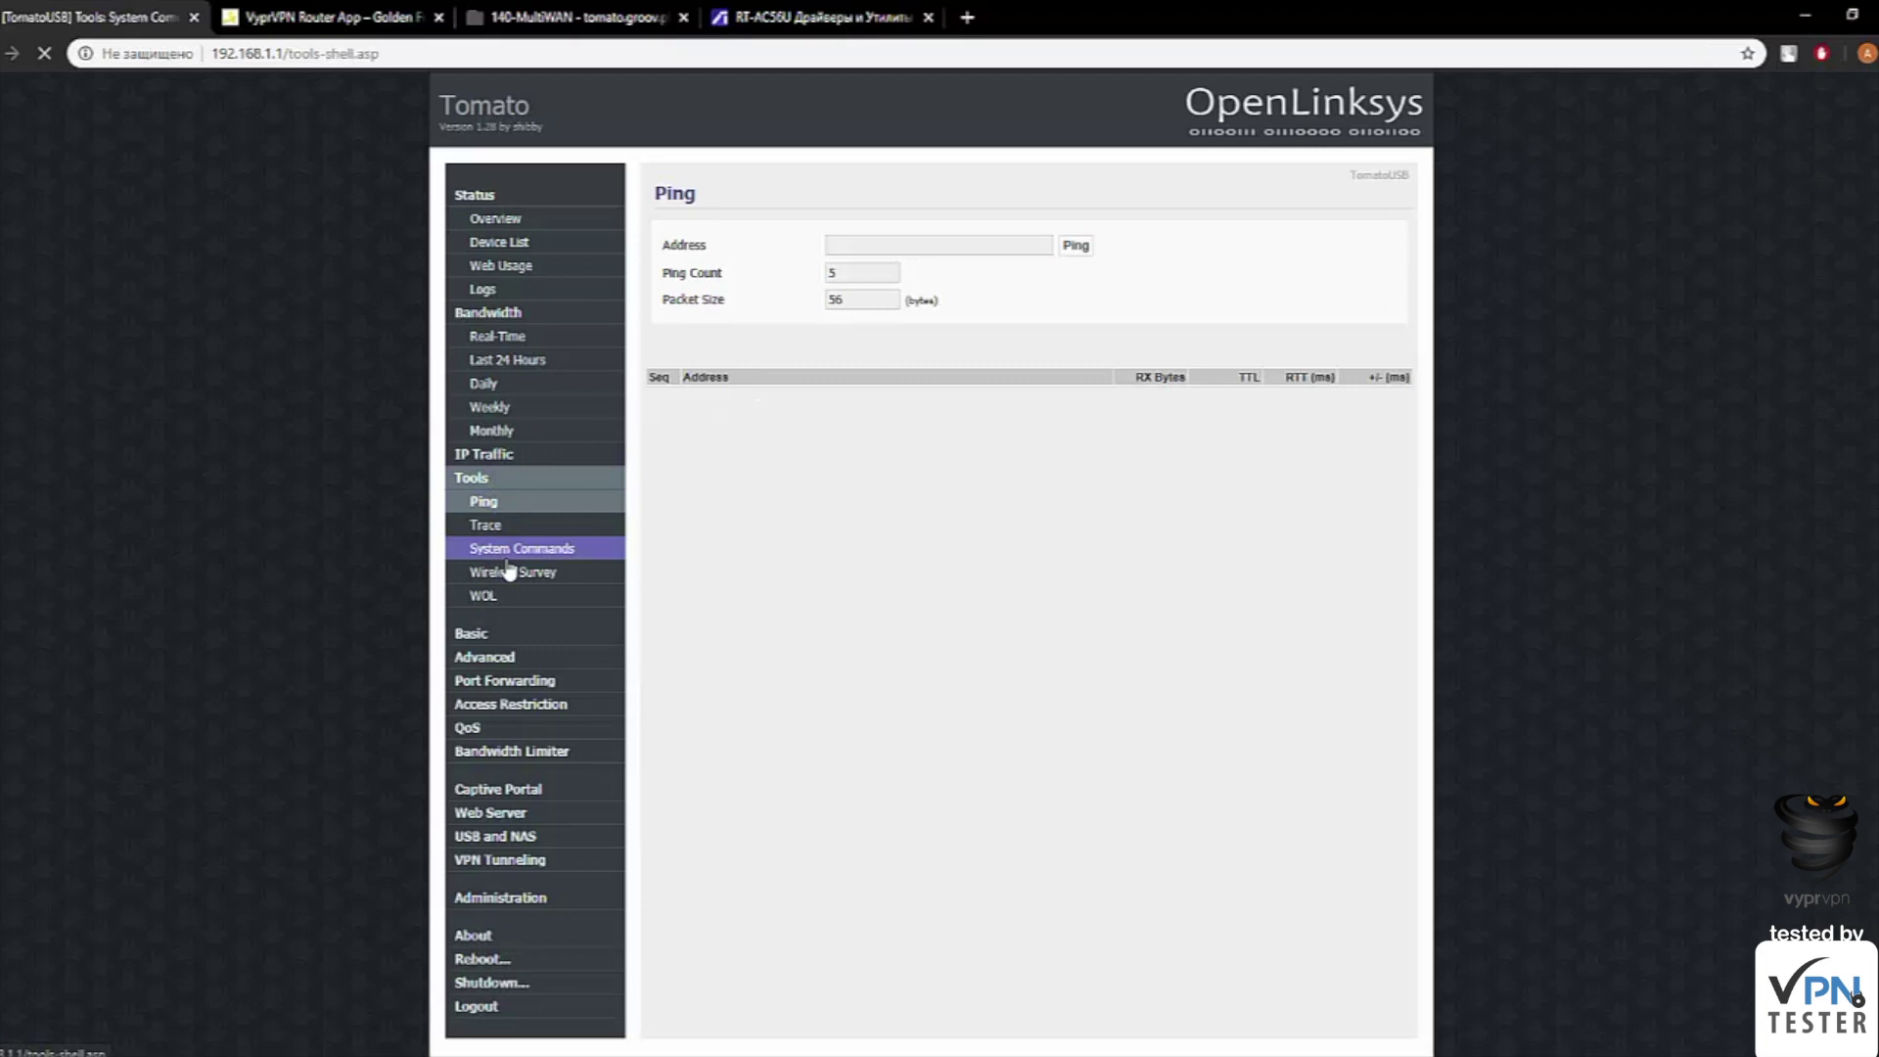
pyautogui.click(930, 319)
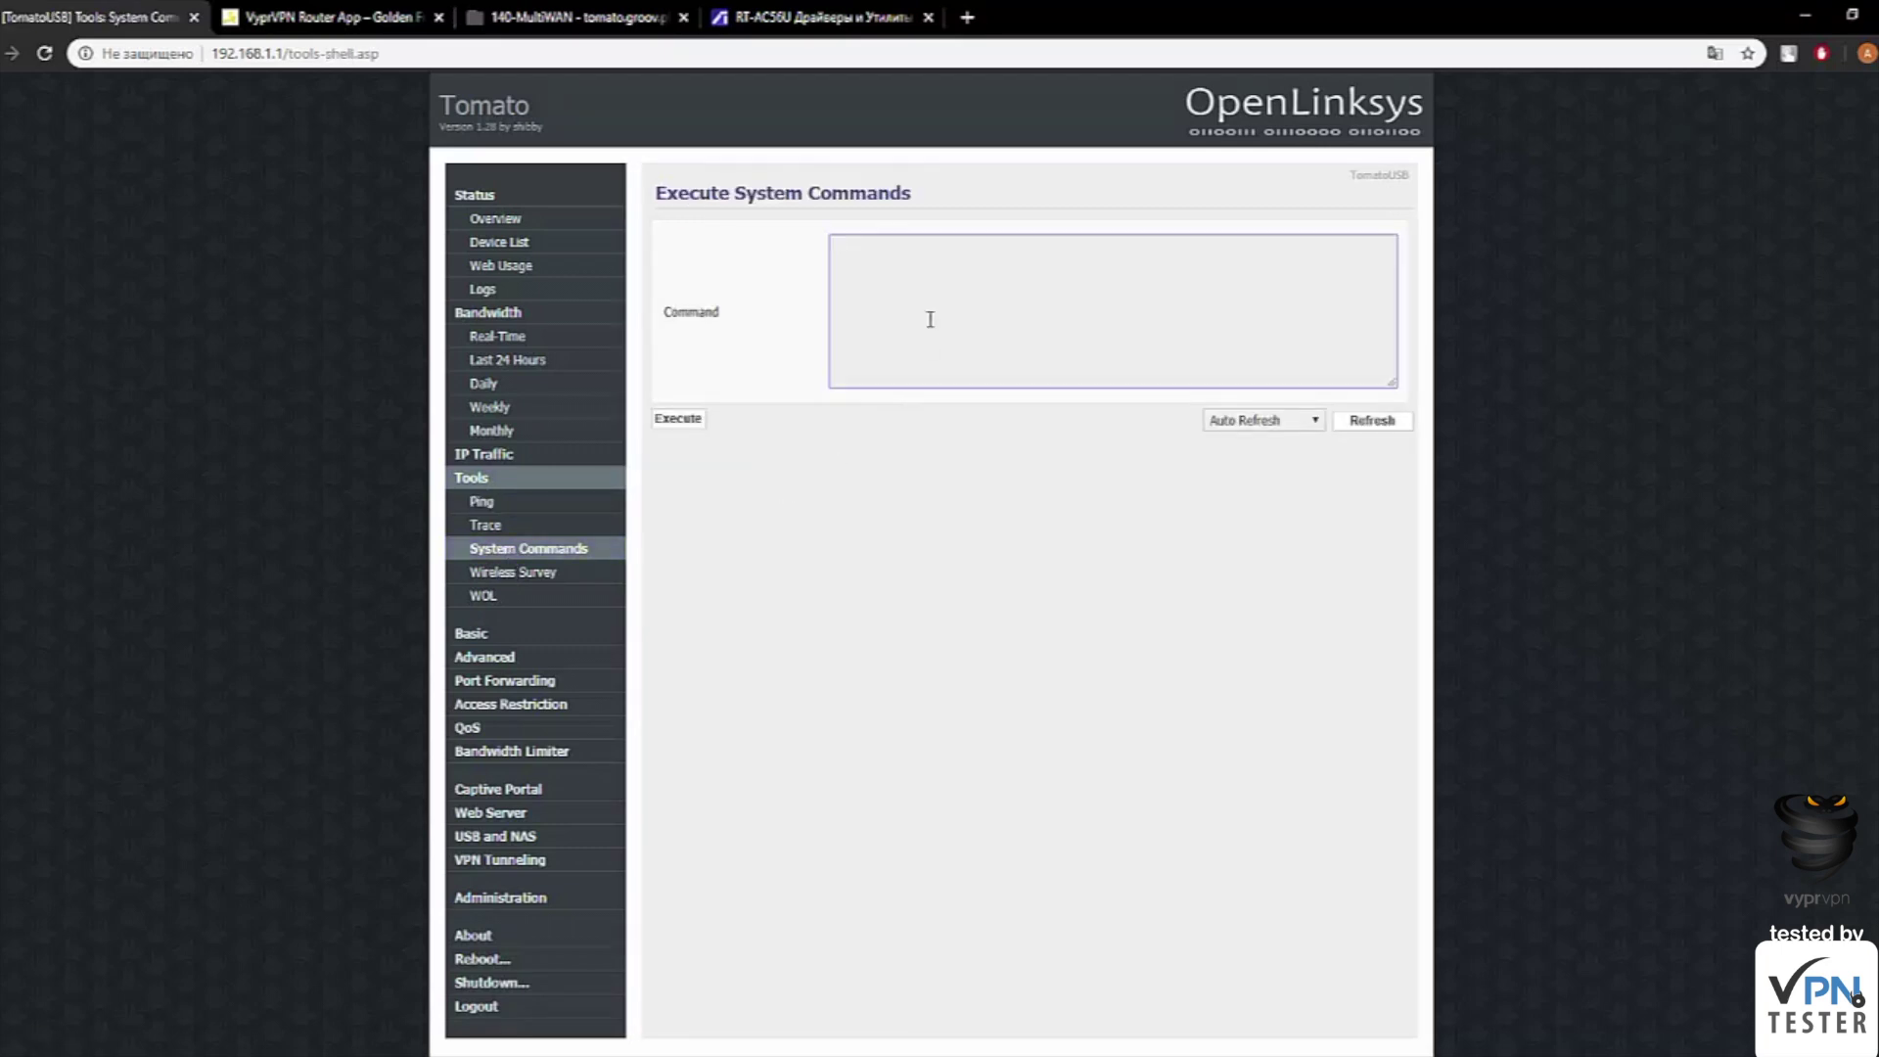
pyautogui.hotkey('ctrl', 'v')
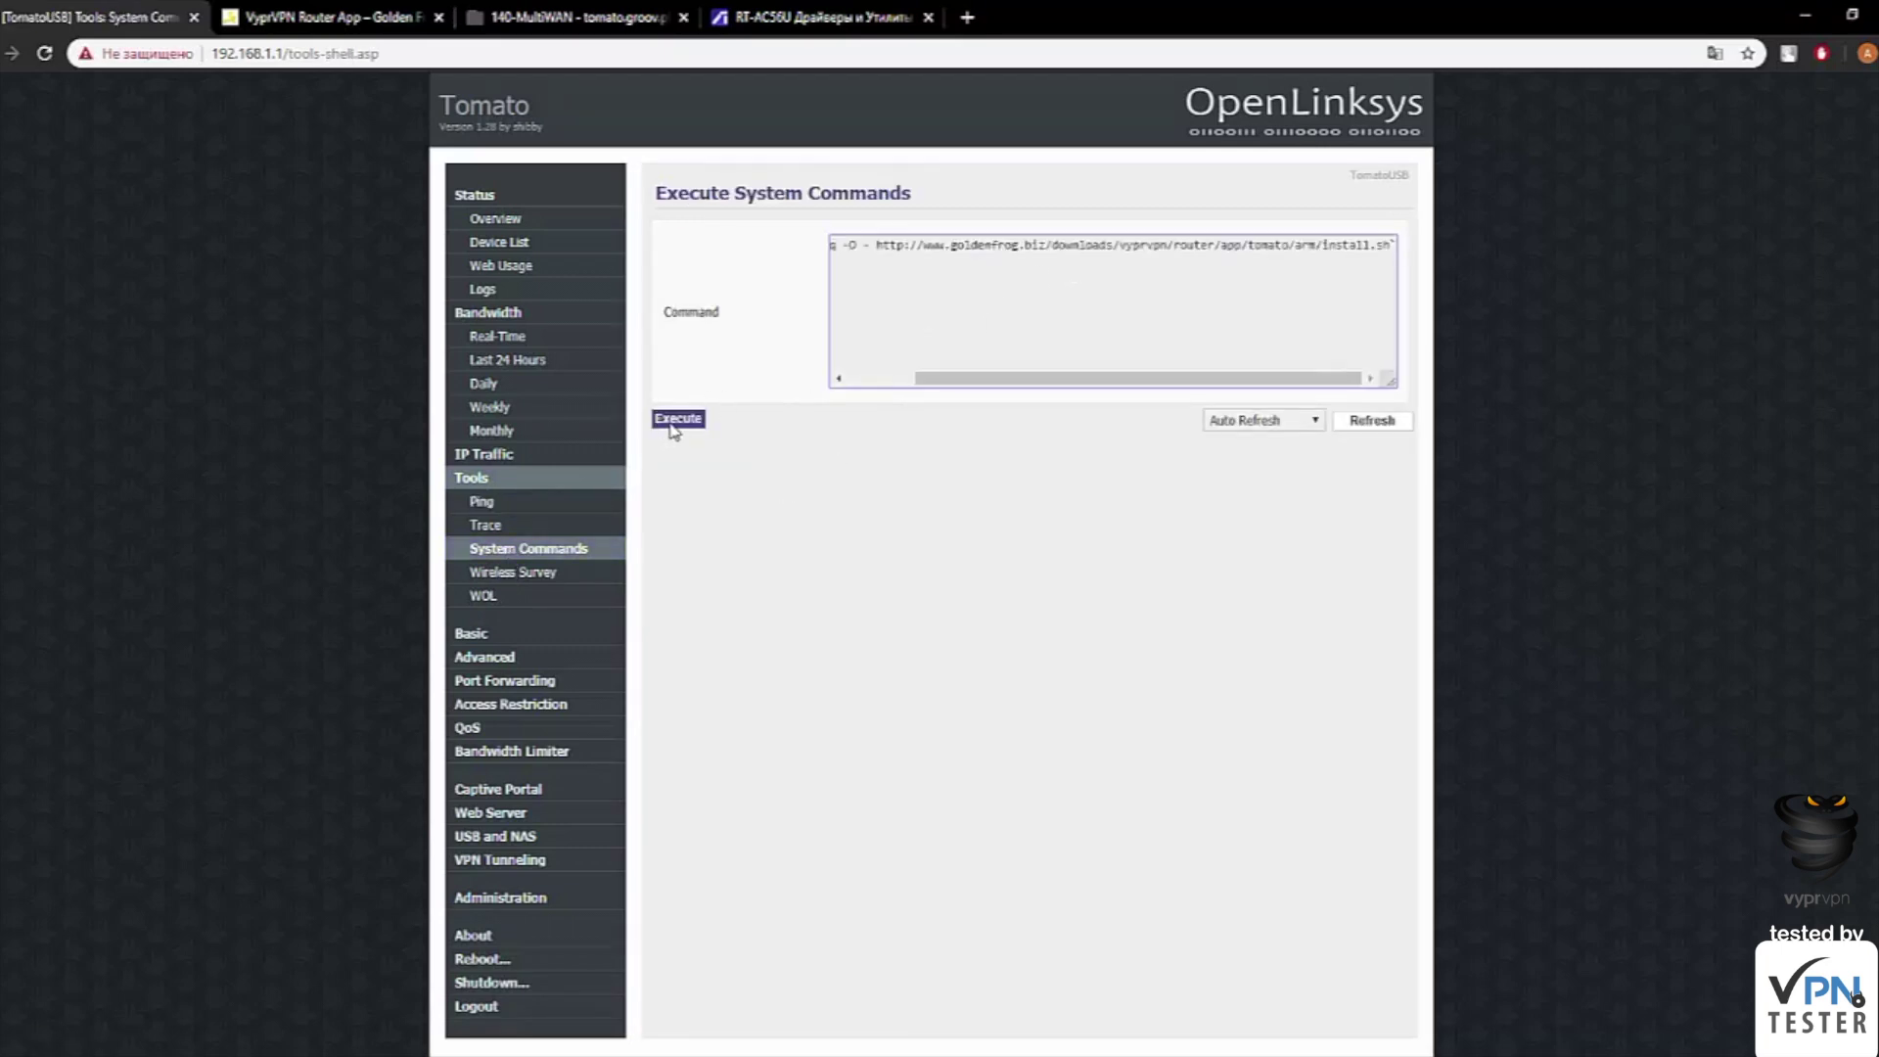
pyautogui.click(677, 419)
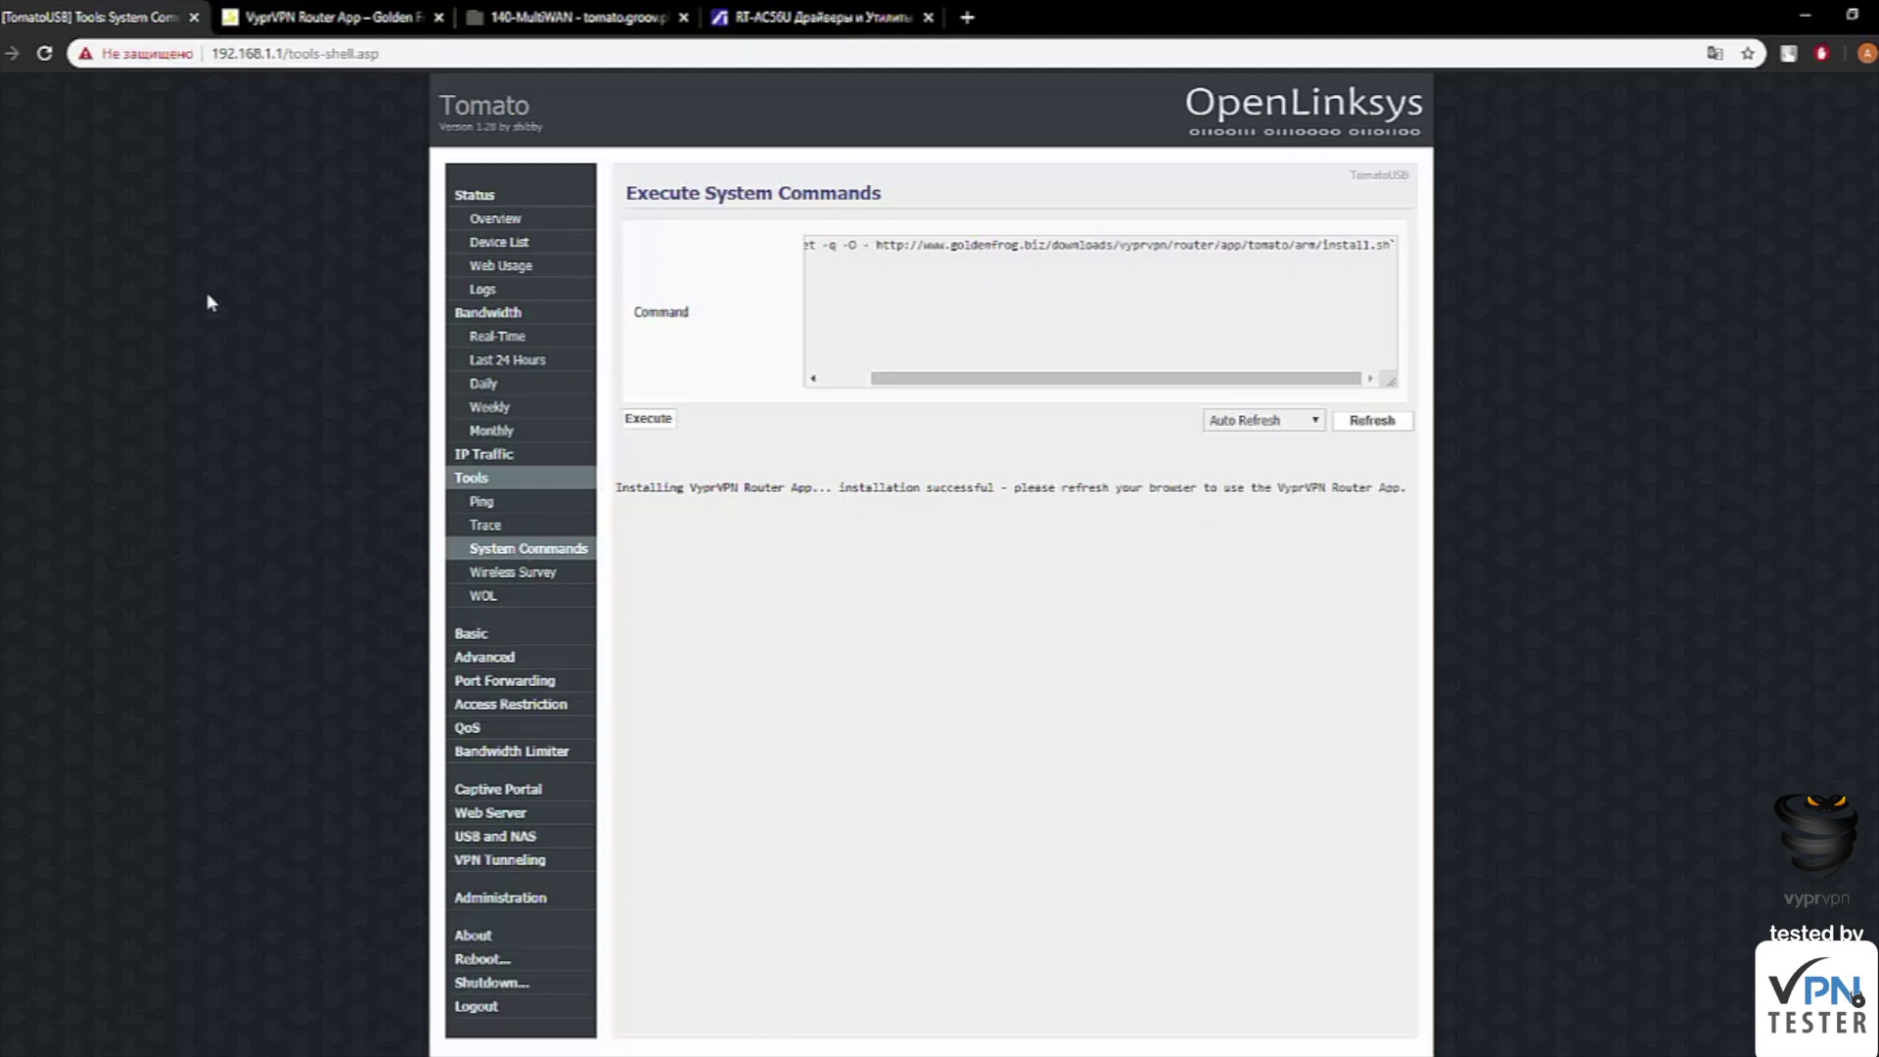
pyautogui.press('F5')
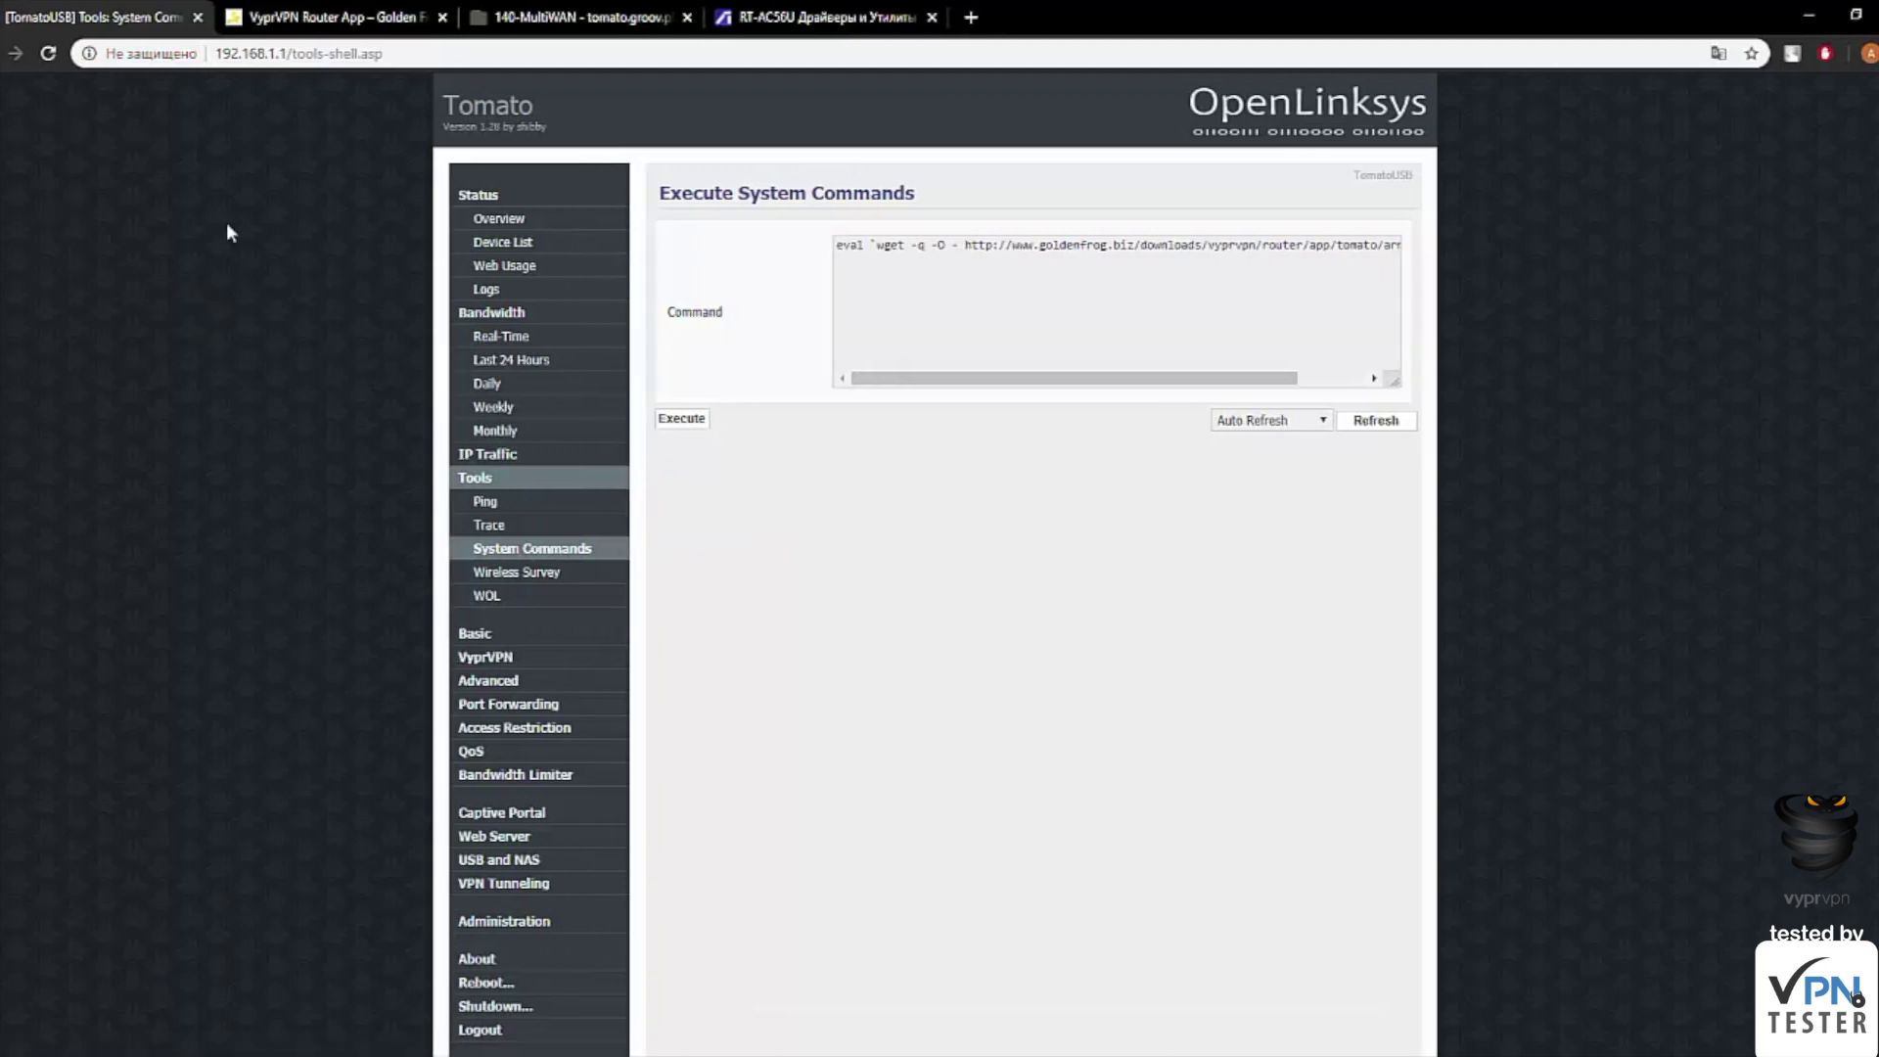
pyautogui.scroll(-1, 489, 445)
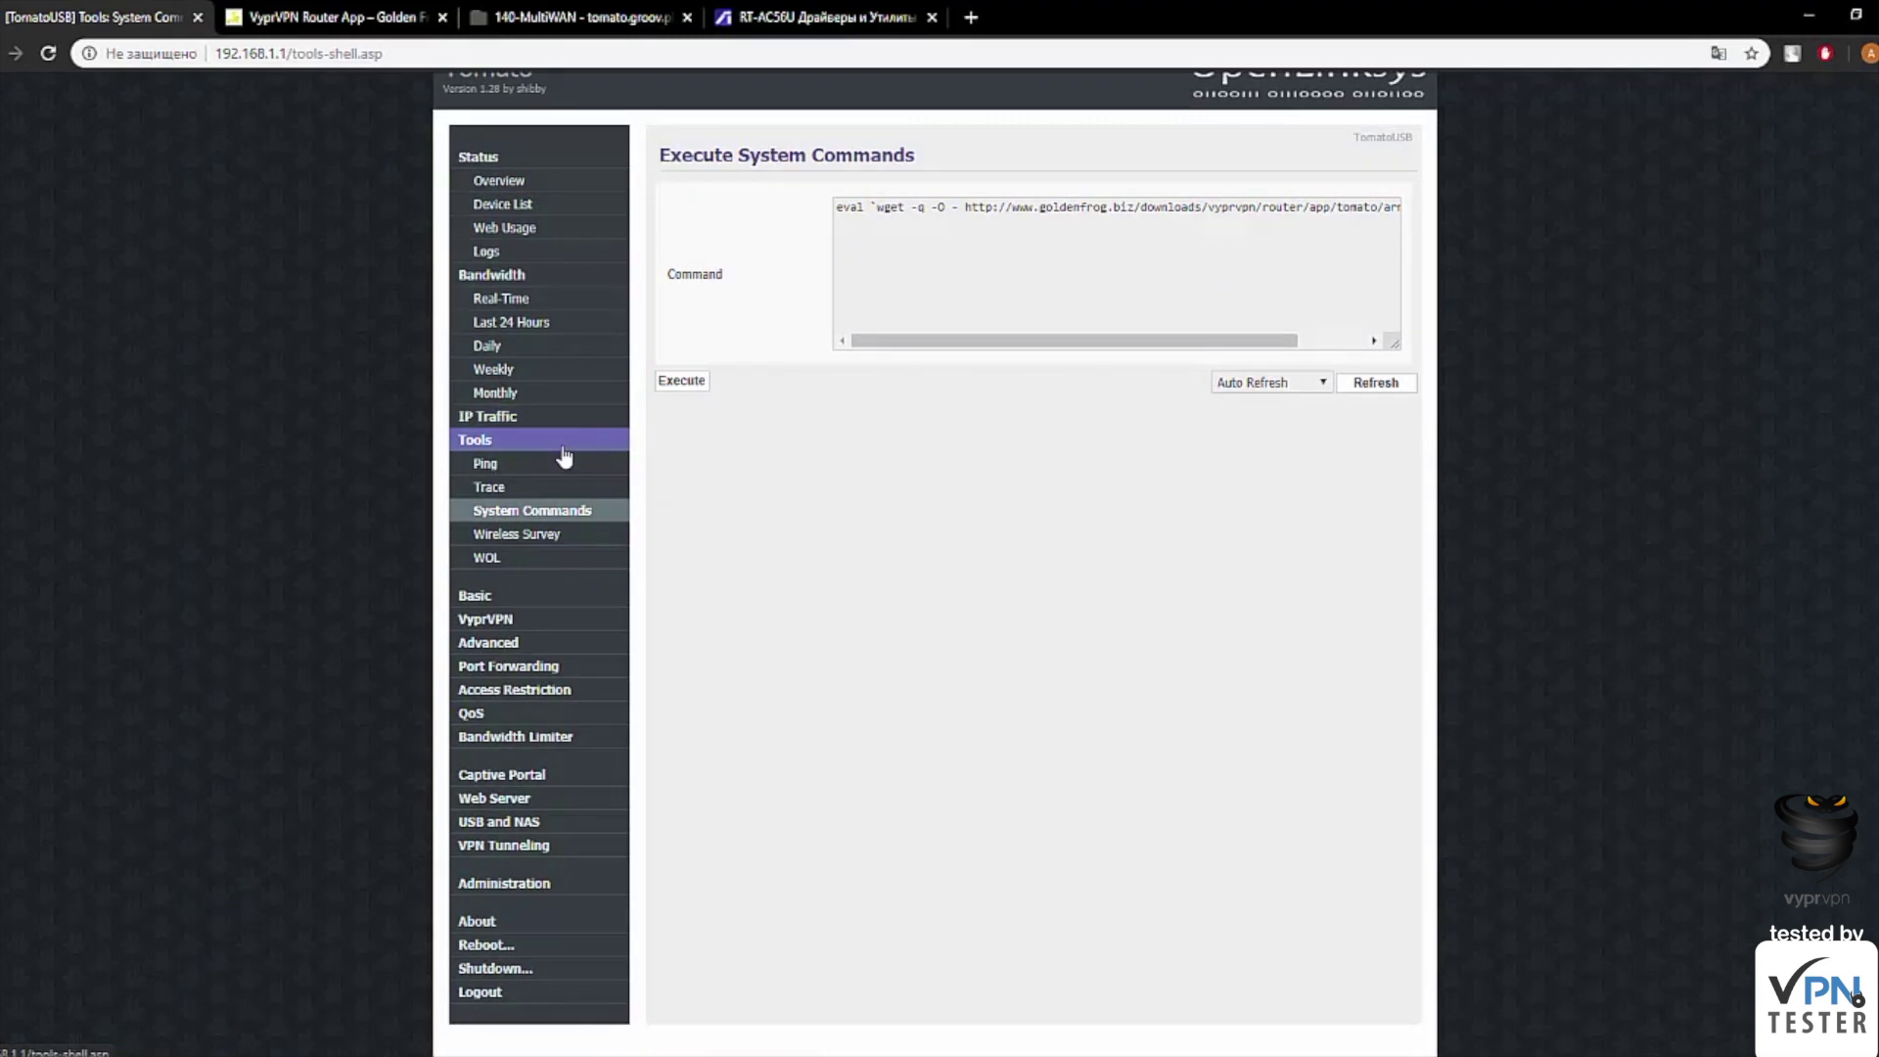
# Reboot the router from the sidebar's Reboot option
pyautogui.click(488, 945)
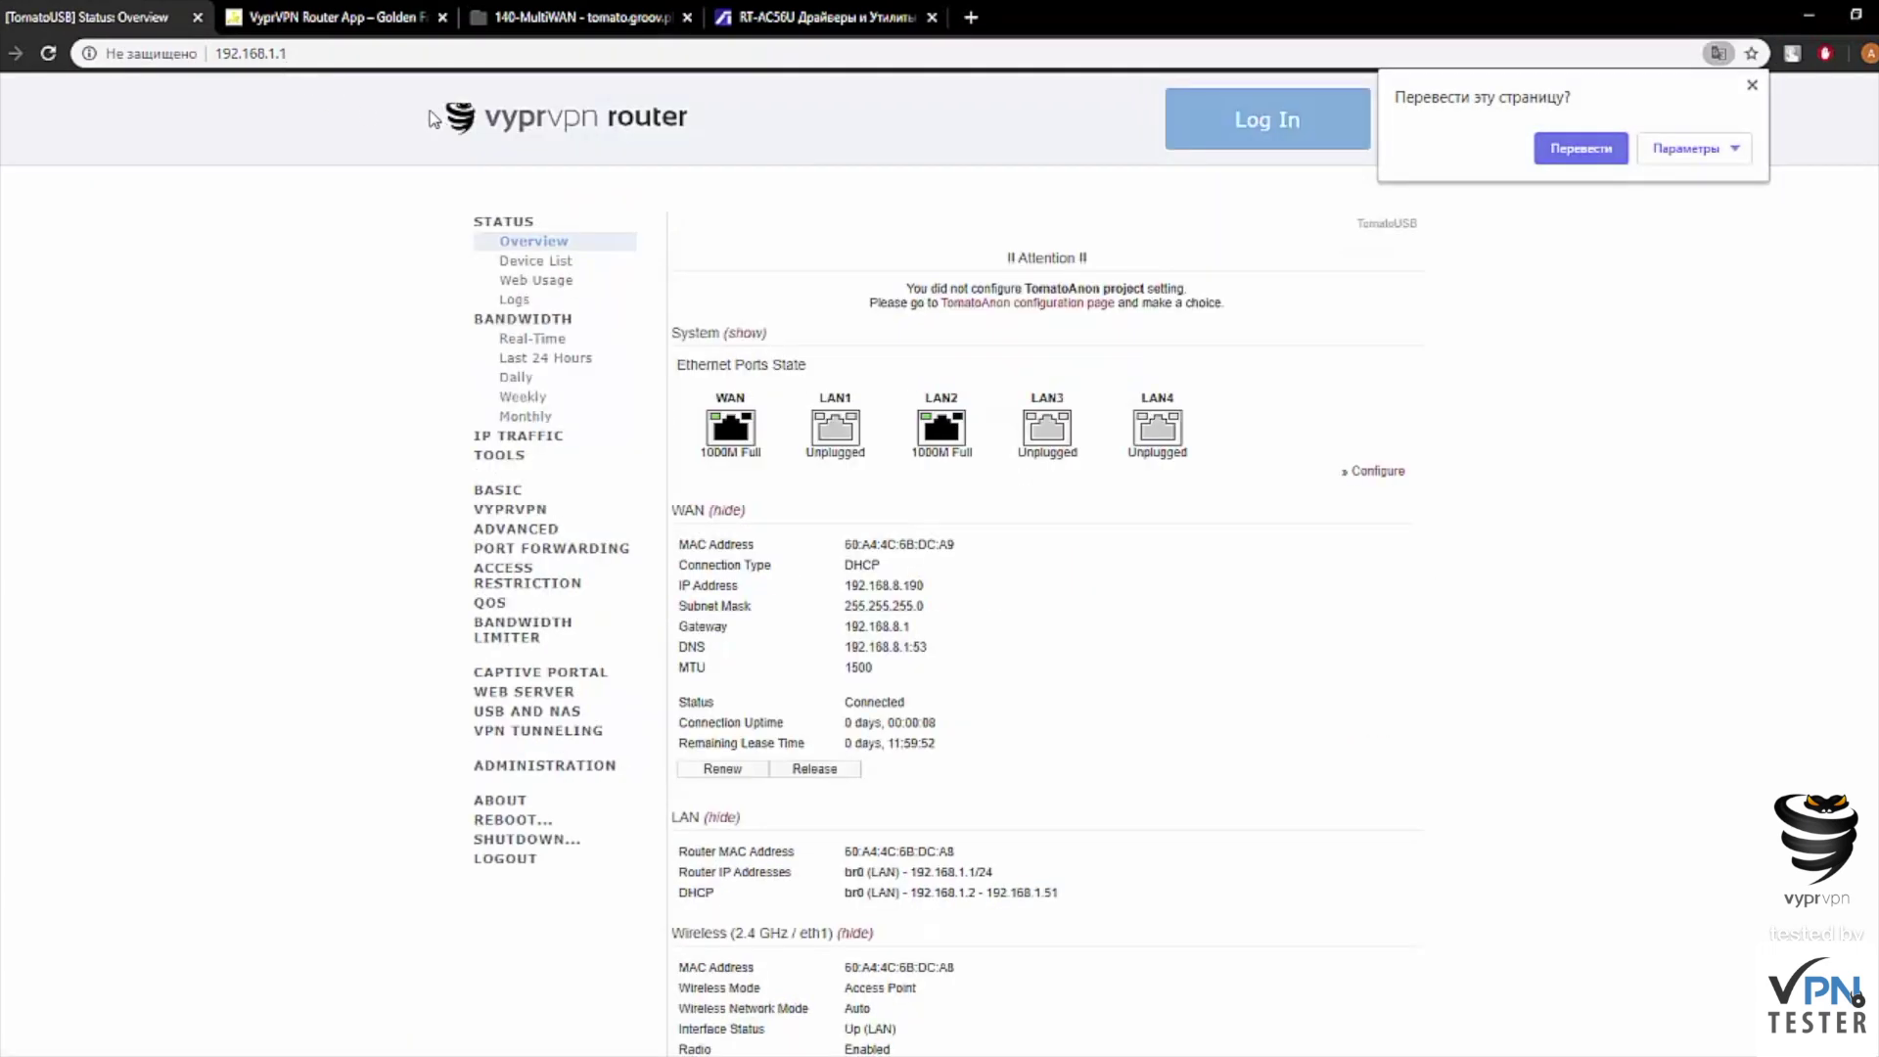
pyautogui.click(1751, 85)
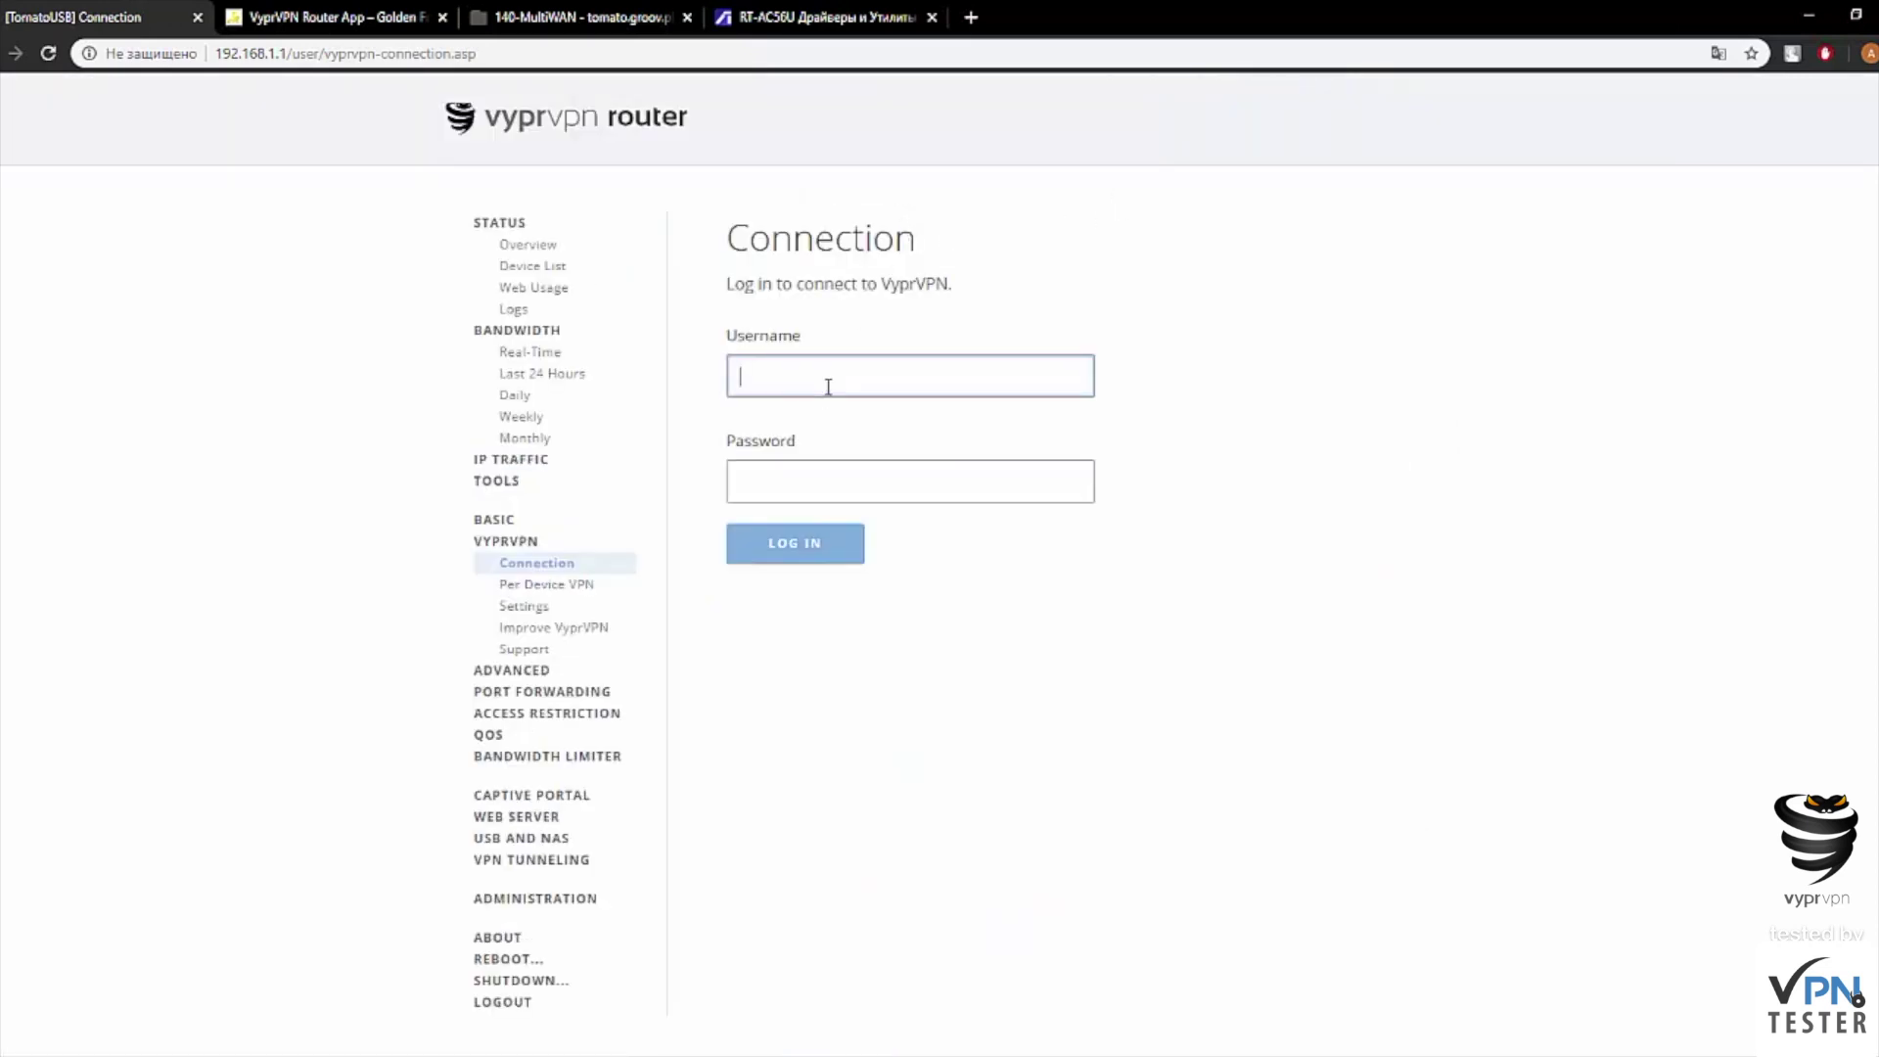
pyautogui.click(971, 484)
pyautogui.write('*********')
pyautogui.click(820, 551)
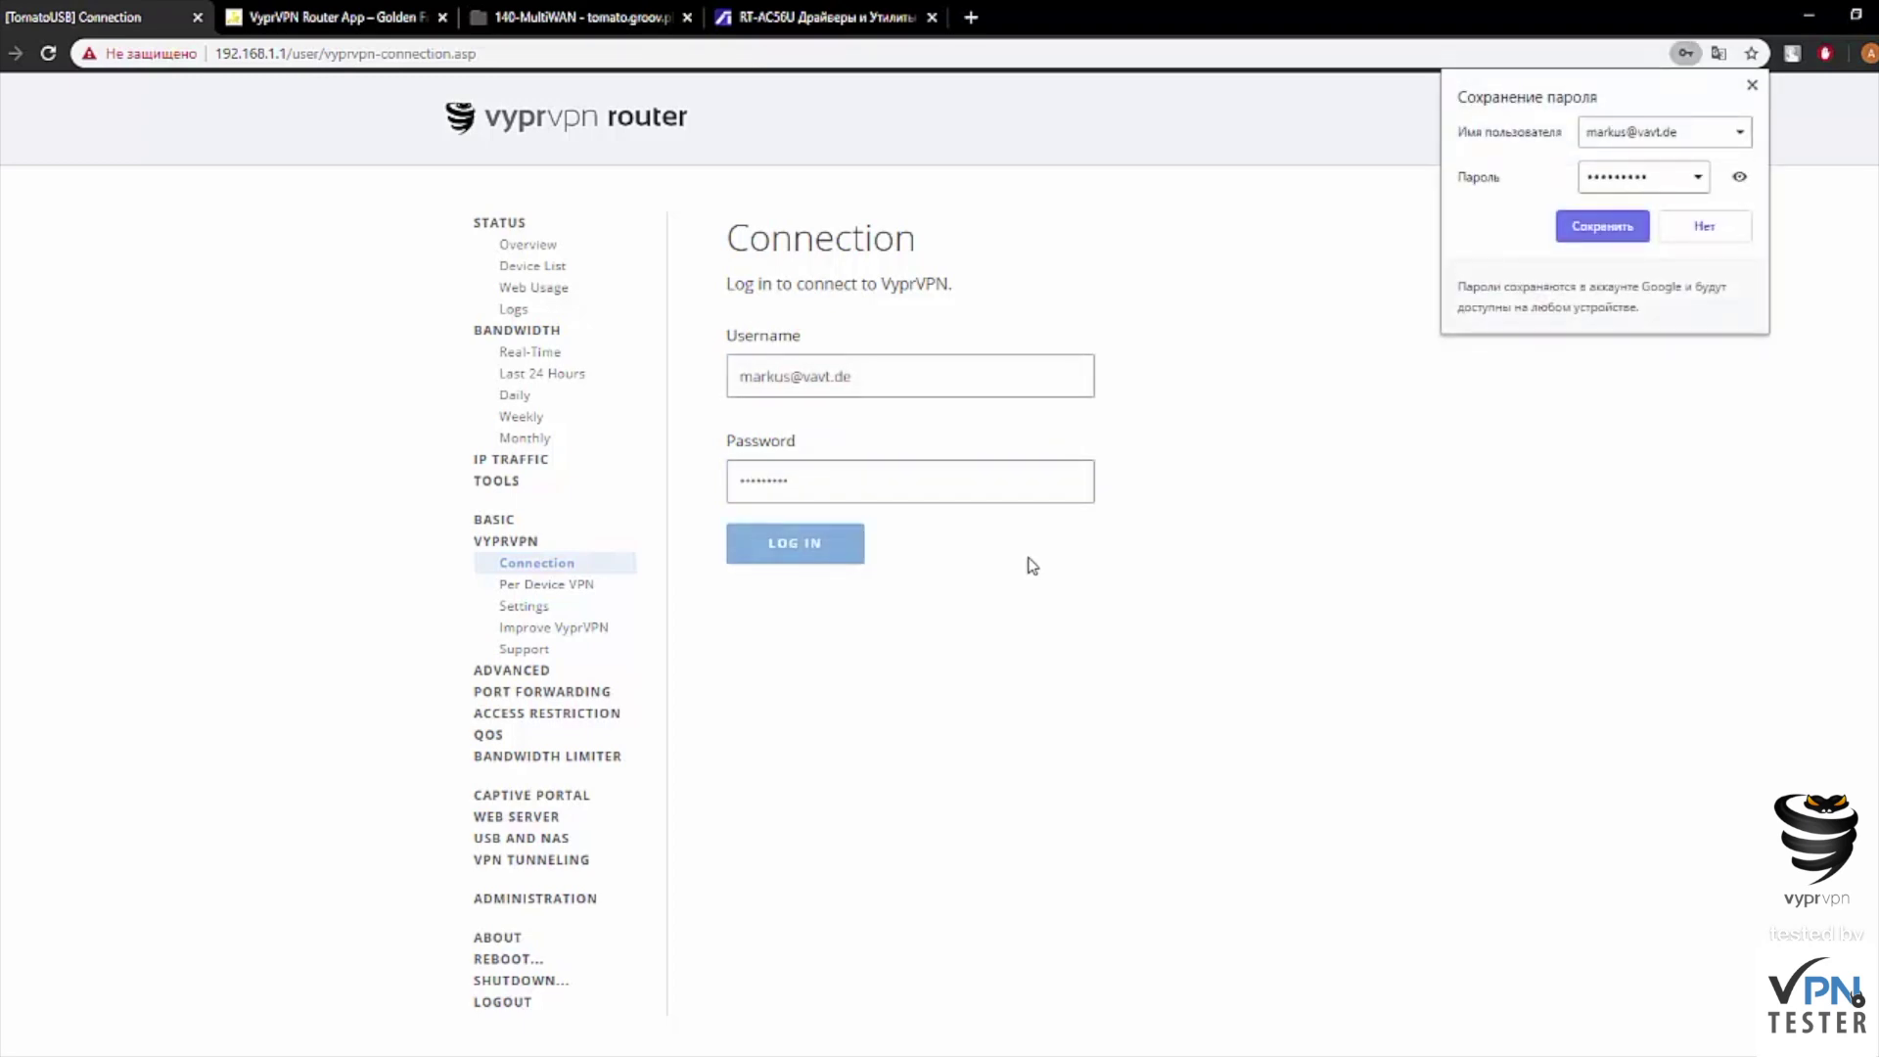
pyautogui.click(1704, 228)
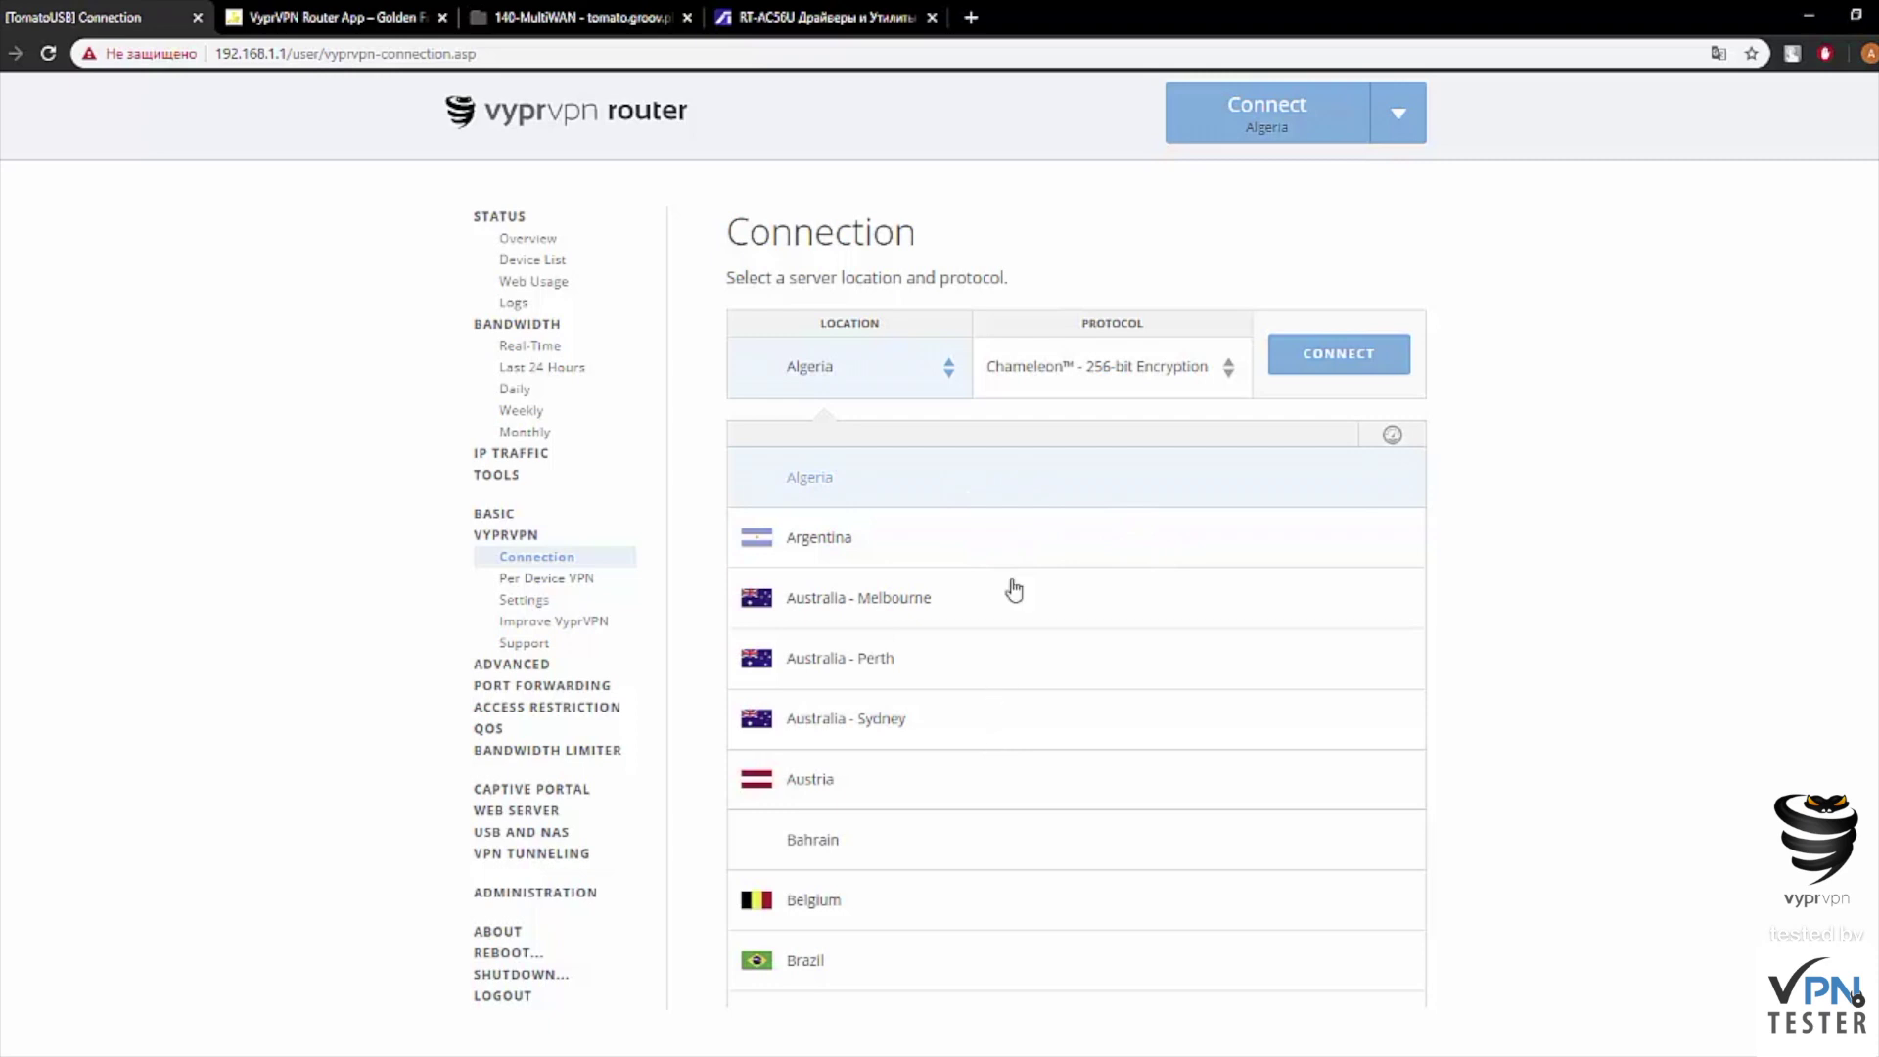
# Select Belgium as the VyprVPN server location and start the Chameleon connection
pyautogui.click(847, 918)
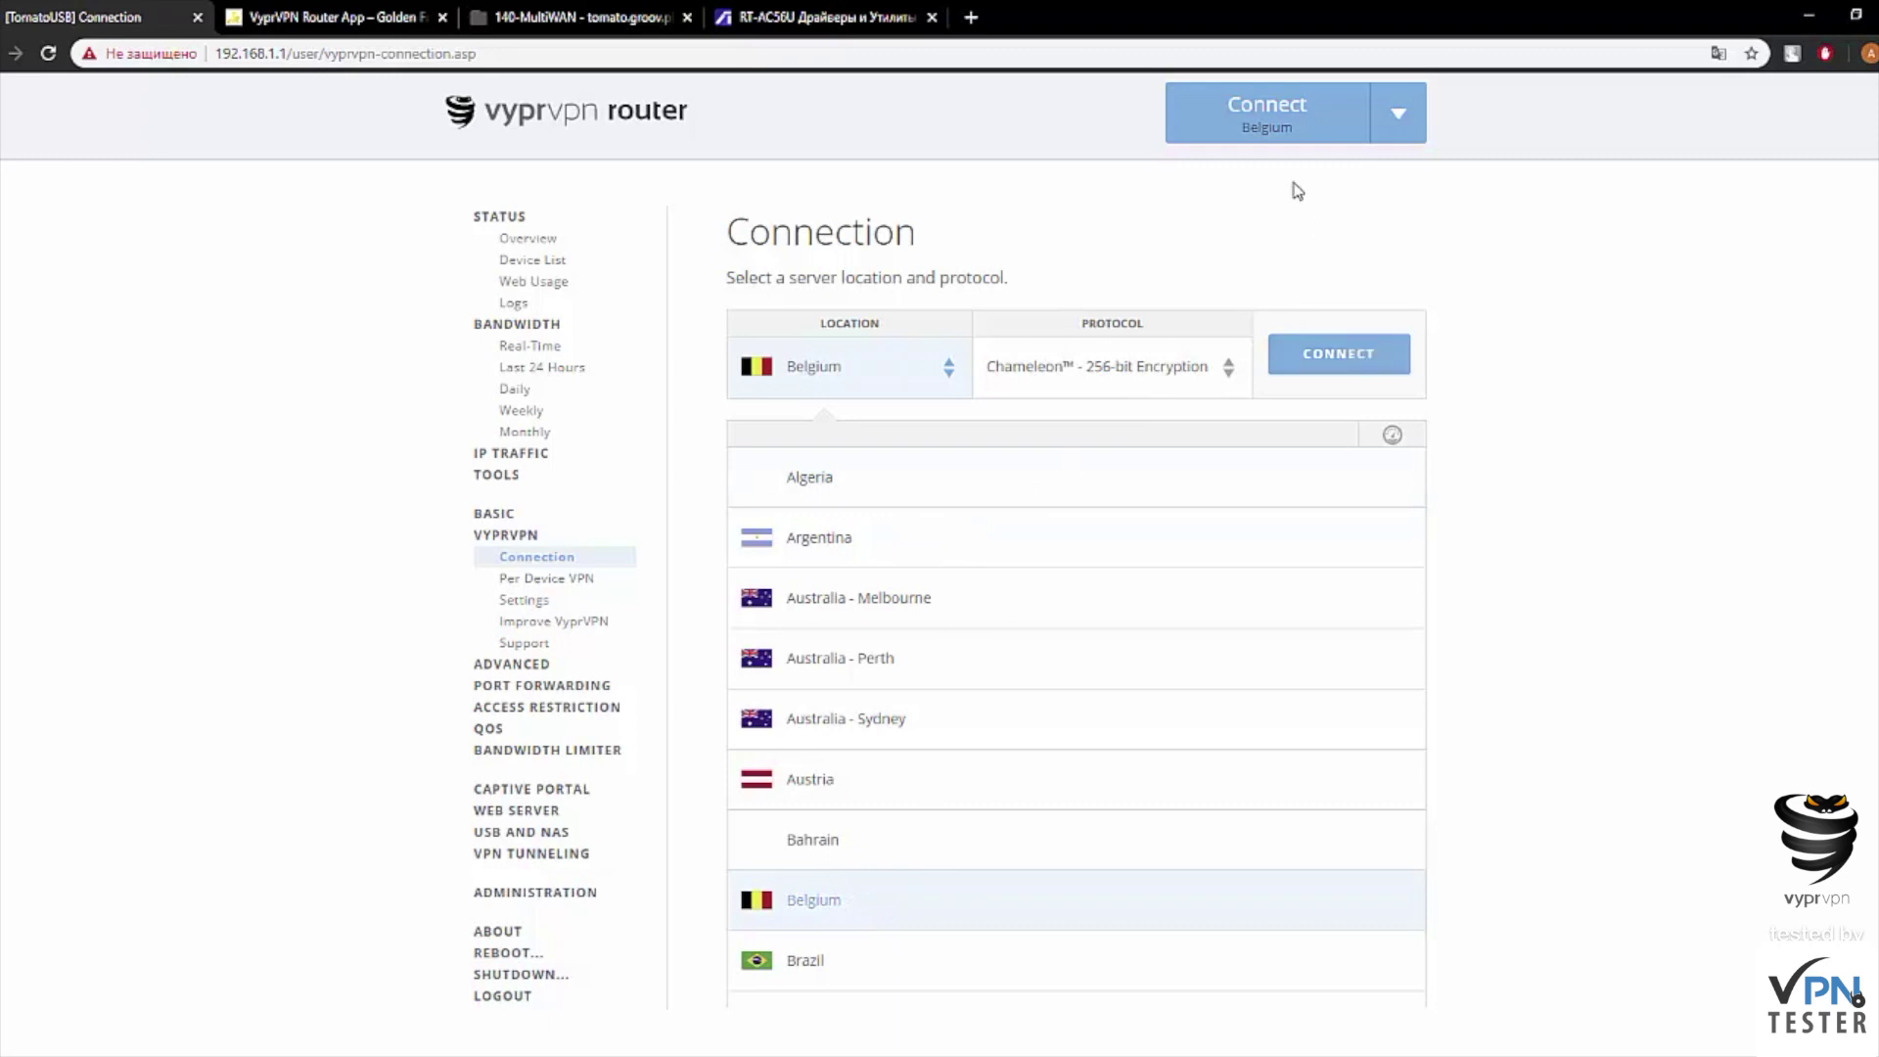
pyautogui.click(1268, 127)
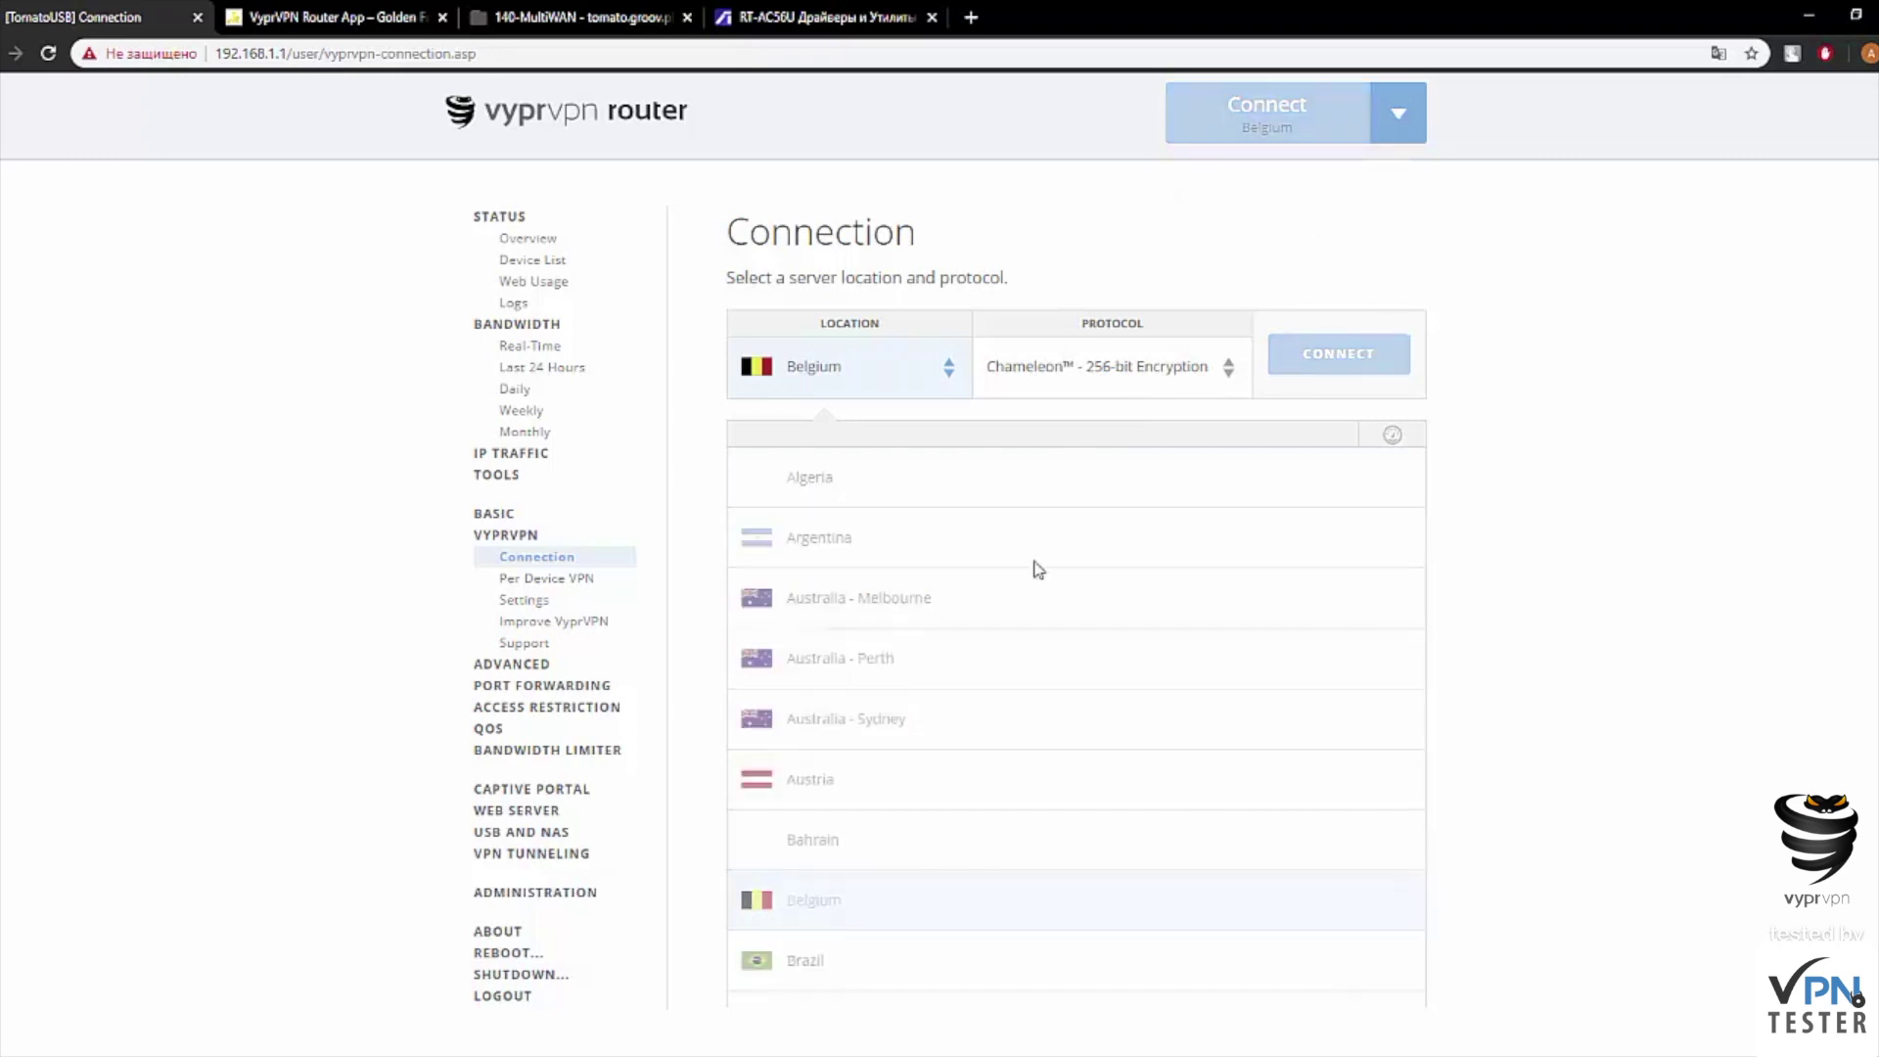